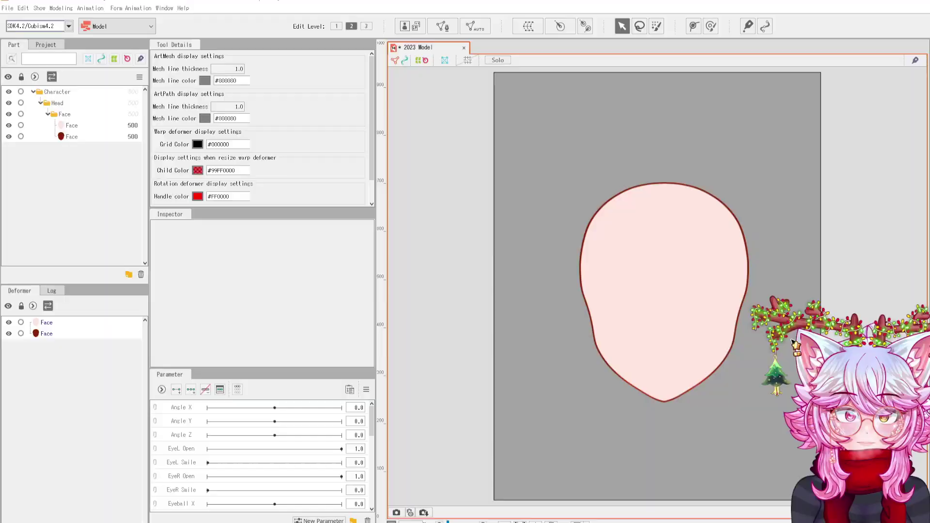
Step: Try draw order 501 on the dark red Face mesh, and set it to 499 so it sits behind the pink Face mesh
drag(804, 295, 746, 301)
scroll(746, 299, up, 2)
drag(498, 330, 561, 314)
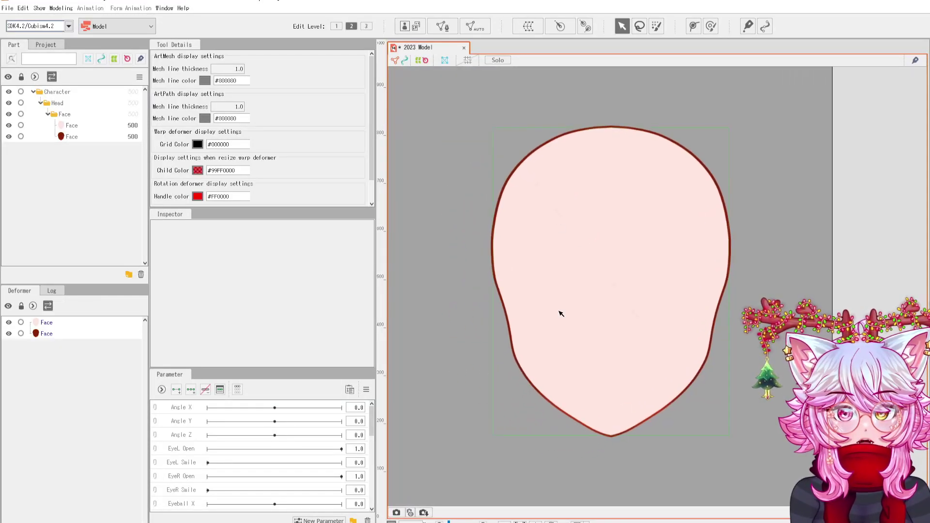
click(102, 330)
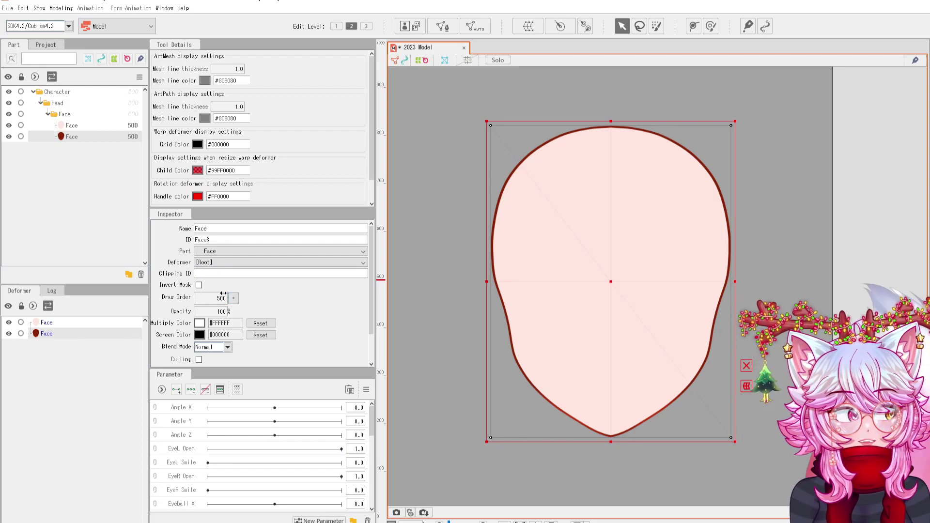
double_click(216, 297)
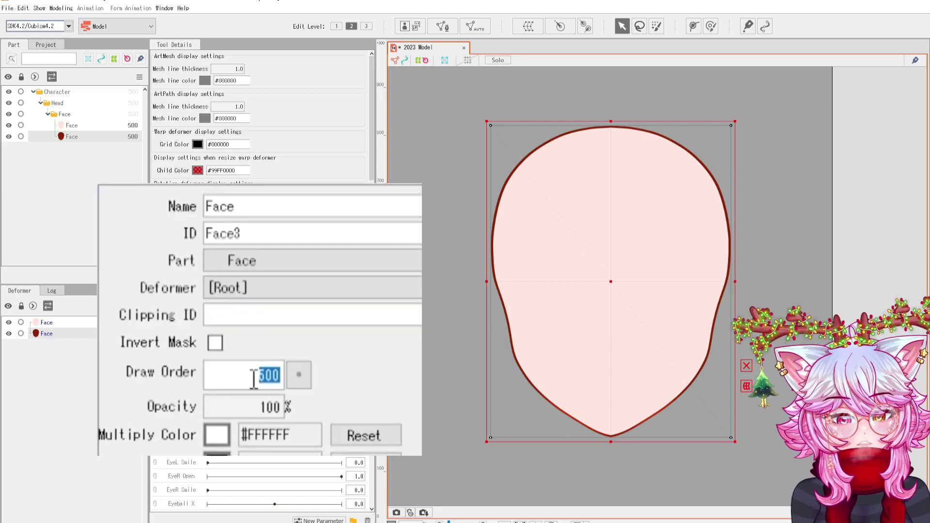
text(501)
key(Return)
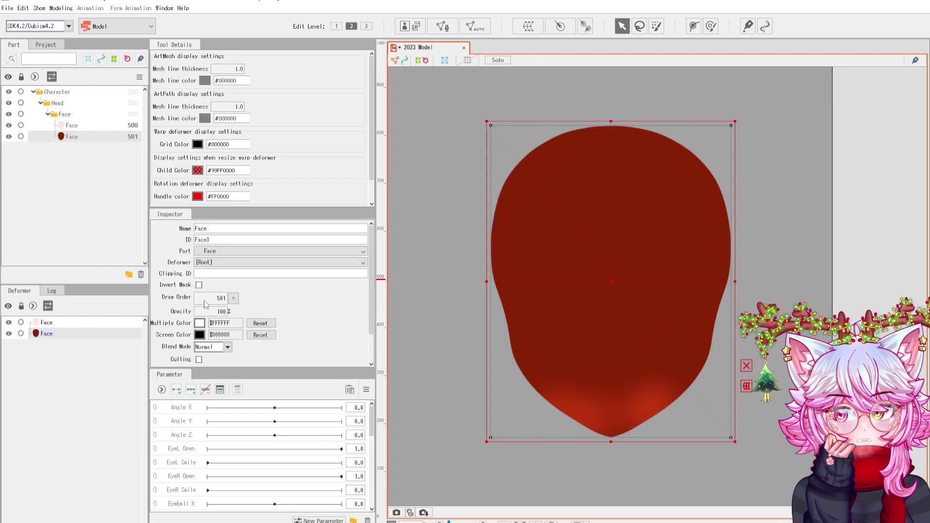
drag(219, 298, 214, 297)
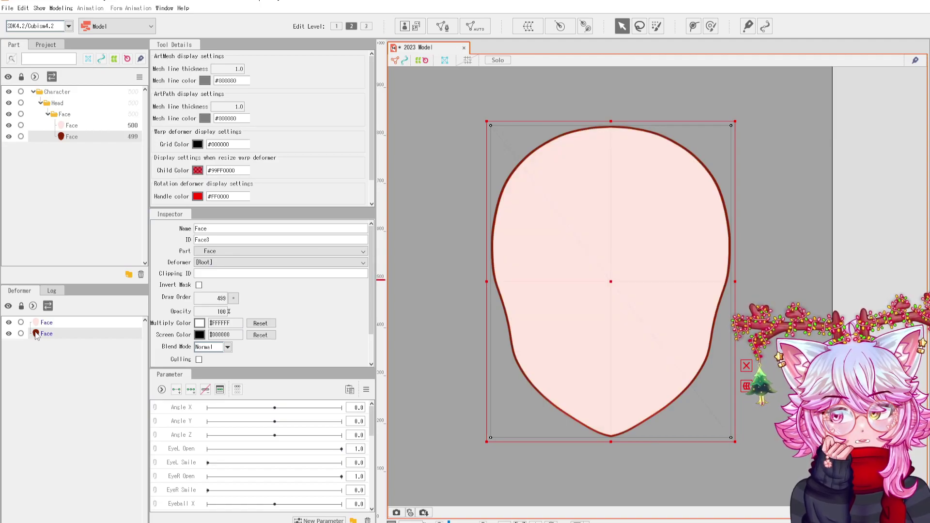
Step: Try moving the dark red Face mesh alone and together with the pink Face mesh
drag(619, 281, 582, 291)
key(ctrl+z)
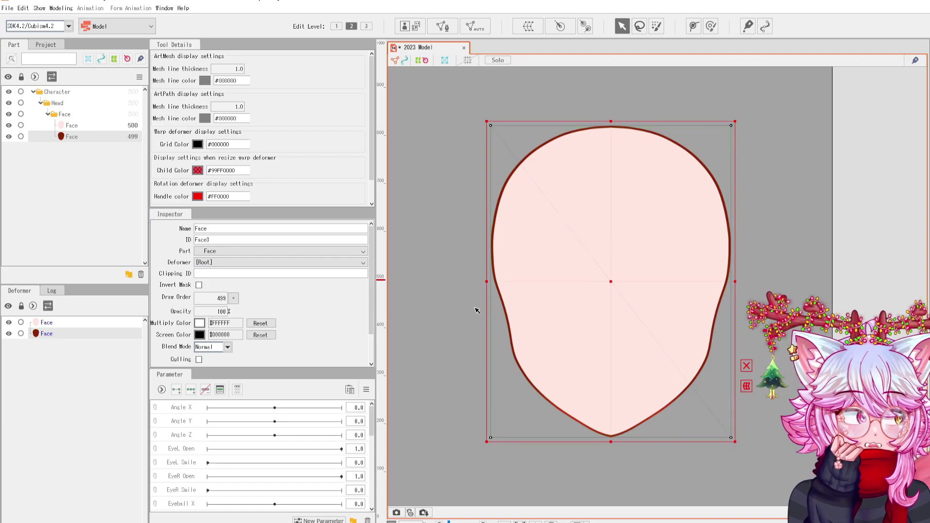
ctrl+click(47, 323)
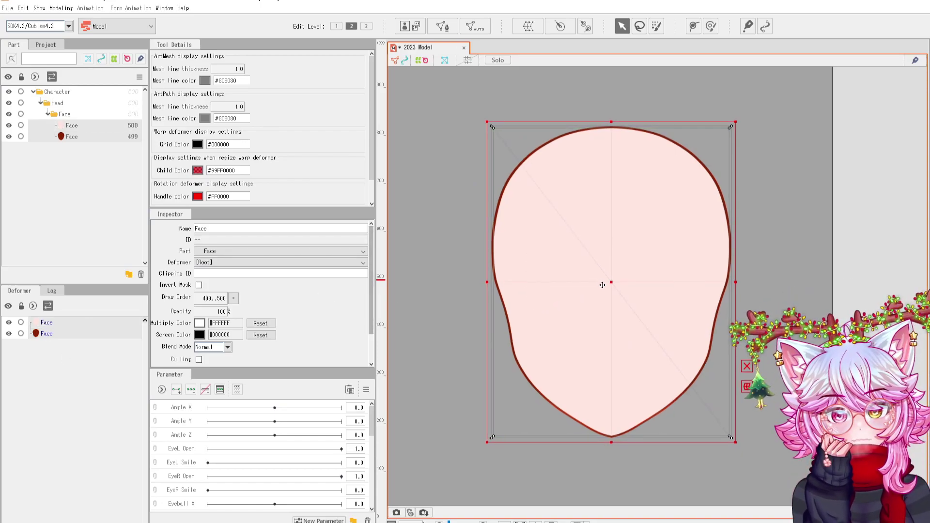
mouse_move(583, 285)
mouse_down()
mouse_move(642, 200)
mouse_move(551, 239)
mouse_move(592, 288)
mouse_up()
Step: Open both Face meshes together for manual mesh editing and erase their default vertices
click(46, 333)
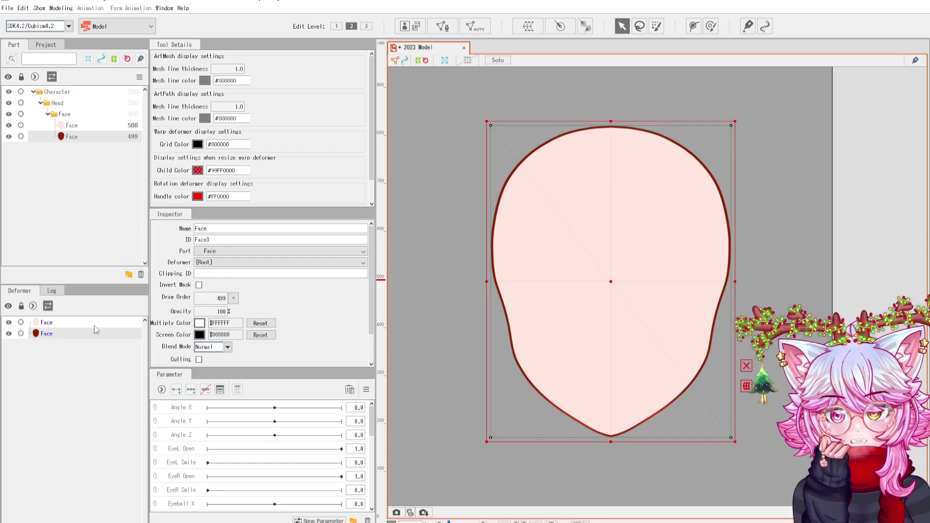
ctrl+click(47, 323)
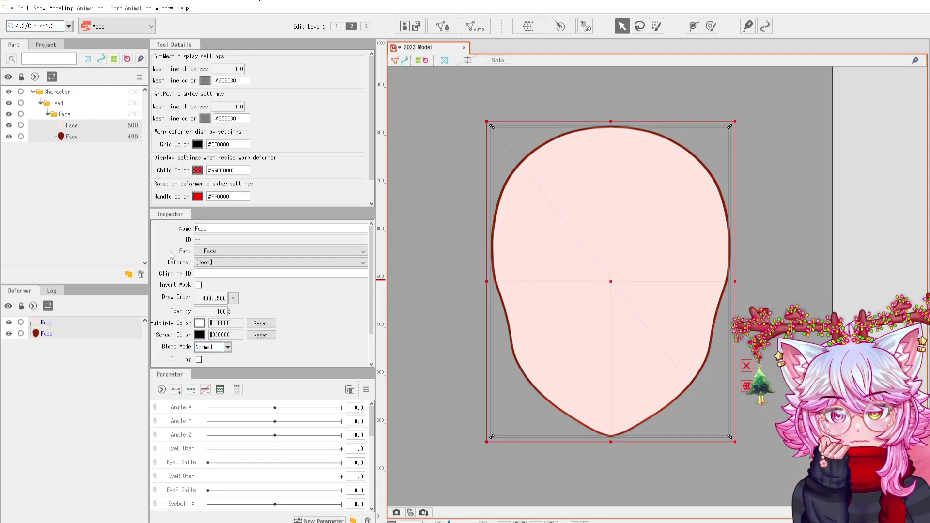
click(441, 28)
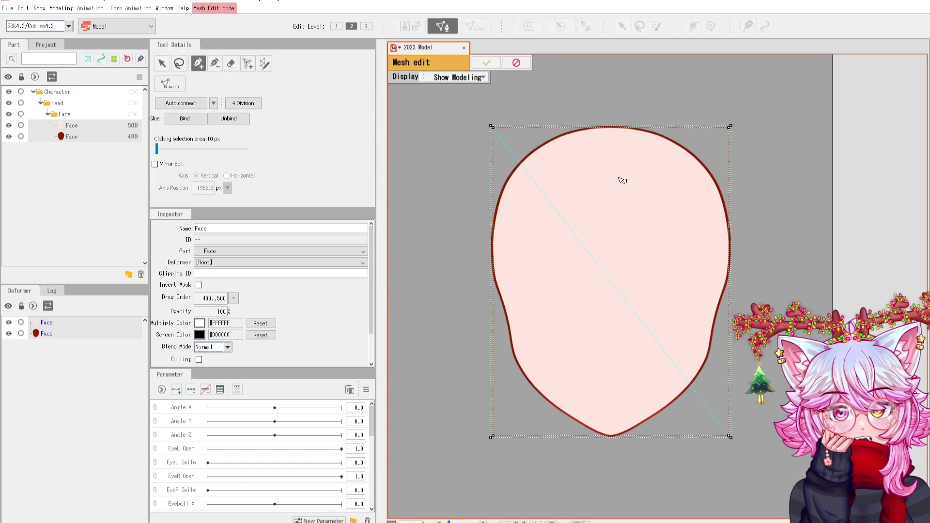
scroll(639, 311, up, 3)
scroll(654, 283, down, 3)
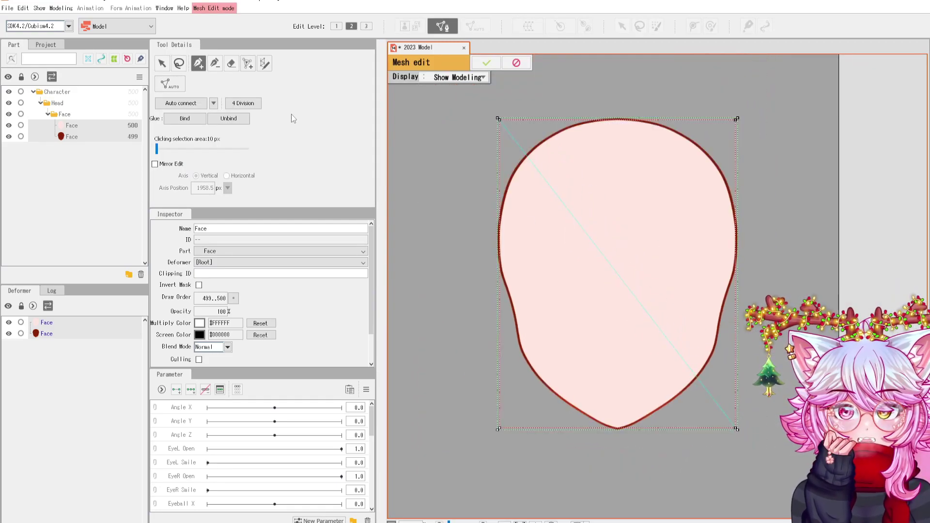
click(231, 63)
mouse_move(548, 138)
mouse_down()
mouse_move(504, 117)
mouse_move(715, 124)
mouse_move(757, 85)
mouse_up()
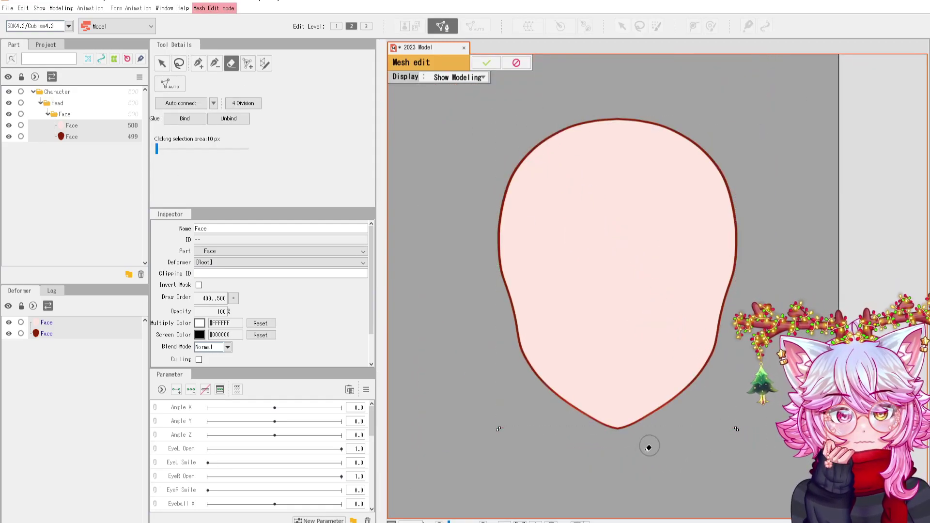
Step: Turn on Mirror Edit with a vertical axis for adding vertices and set the axis position to 2040.5 px, through the chin's tip
click(198, 64)
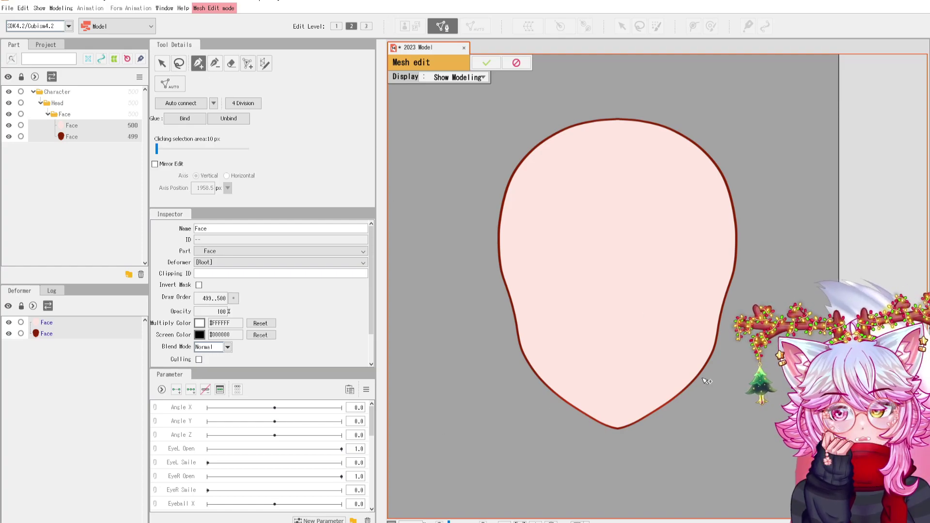
scroll(620, 399, up, 3)
scroll(621, 393, down, 1)
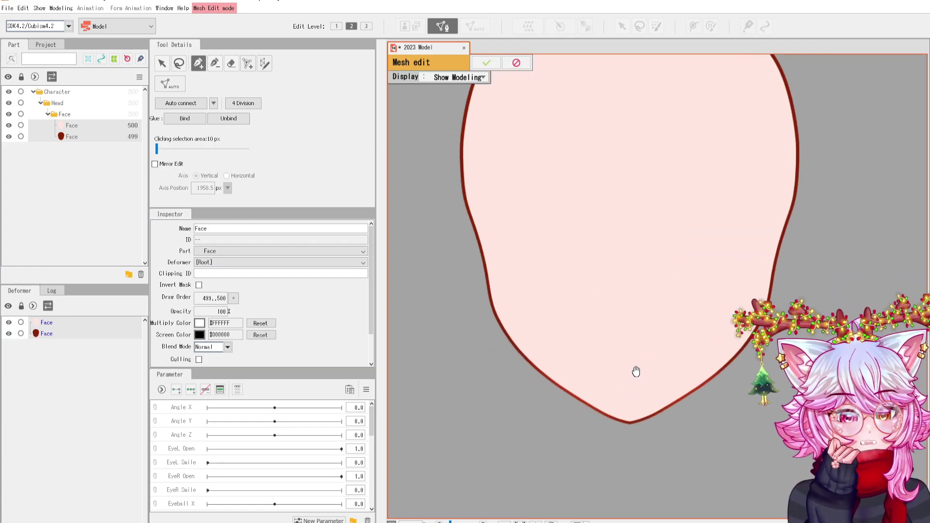
scroll(638, 373, up, 3)
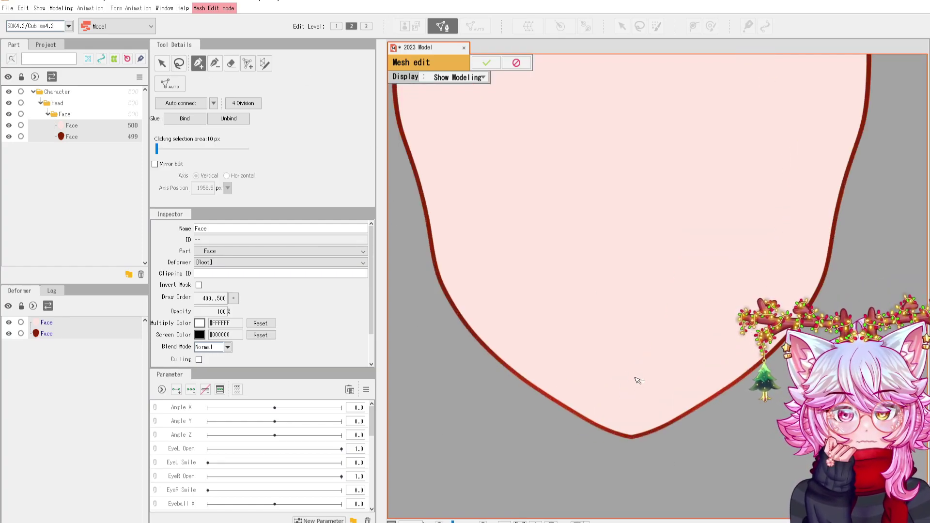
click(155, 164)
scroll(643, 153, down, 4)
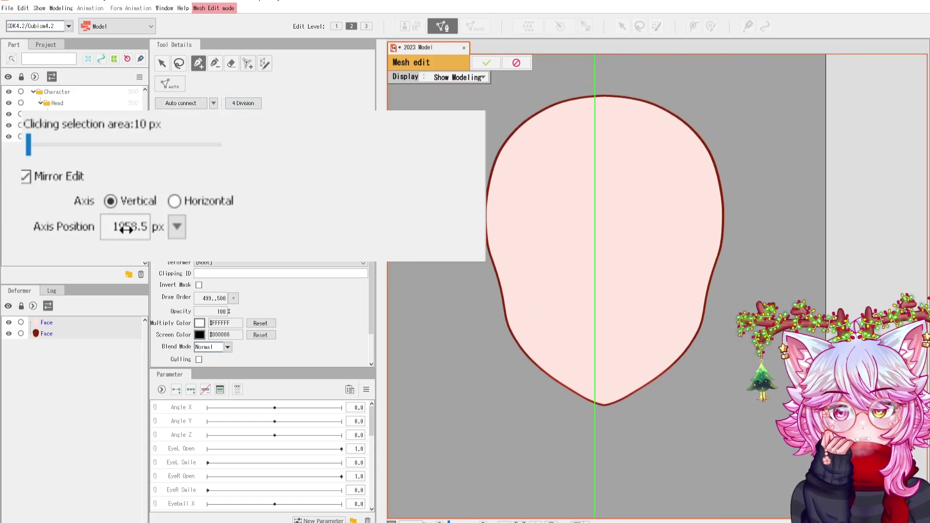
drag(205, 188, 237, 187)
scroll(612, 468, up, 4)
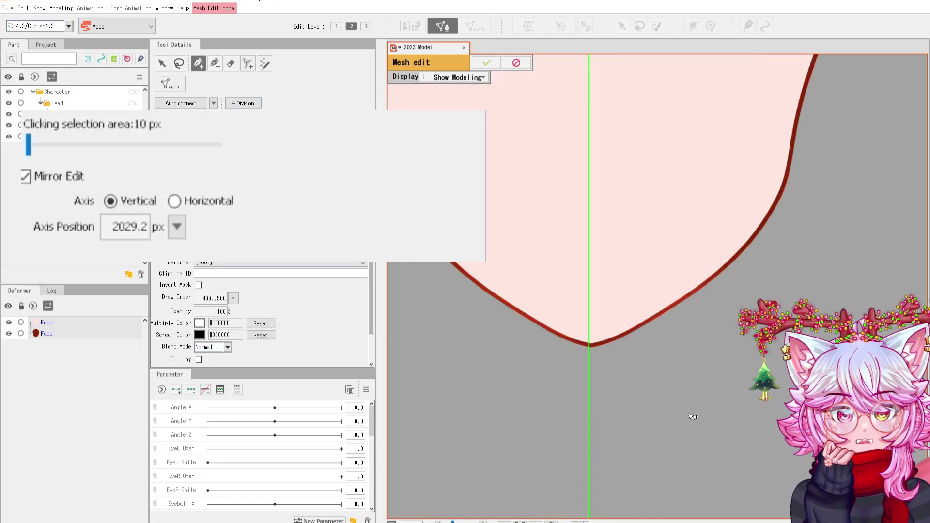
scroll(559, 306, up, 1)
scroll(559, 306, up, 1)
drag(100, 226, 114, 225)
drag(198, 187, 198, 187)
scroll(574, 249, down, 2)
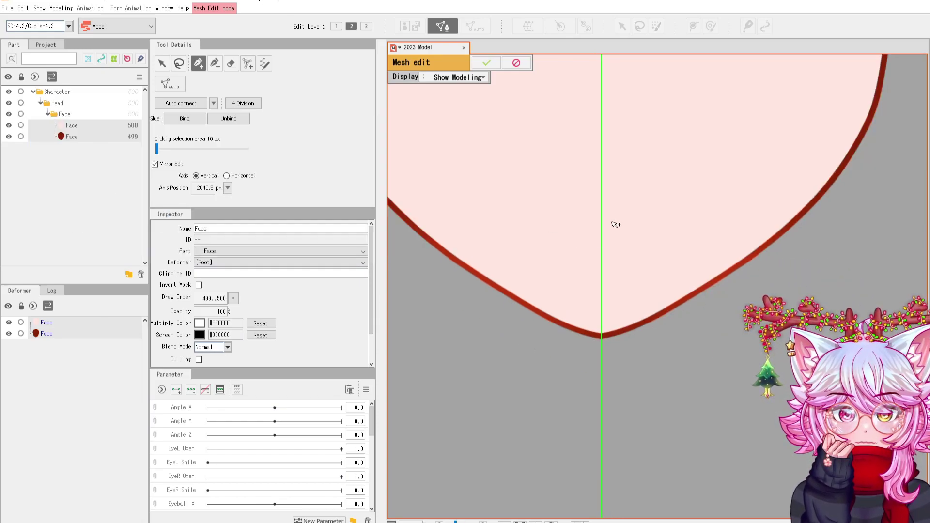
Step: Place mirrored mesh vertices just outside the face outline, from the chin tip up along the jaw
drag(611, 222, 589, 298)
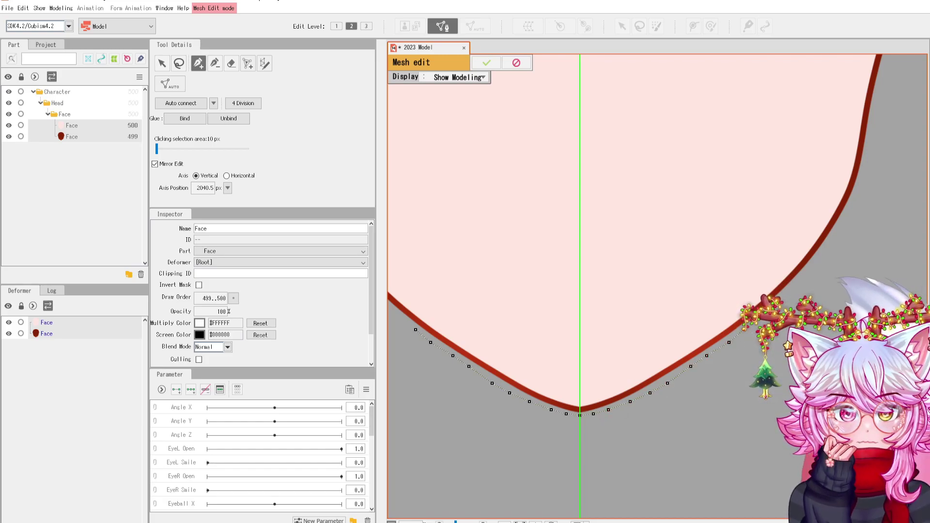
drag(857, 228, 587, 401)
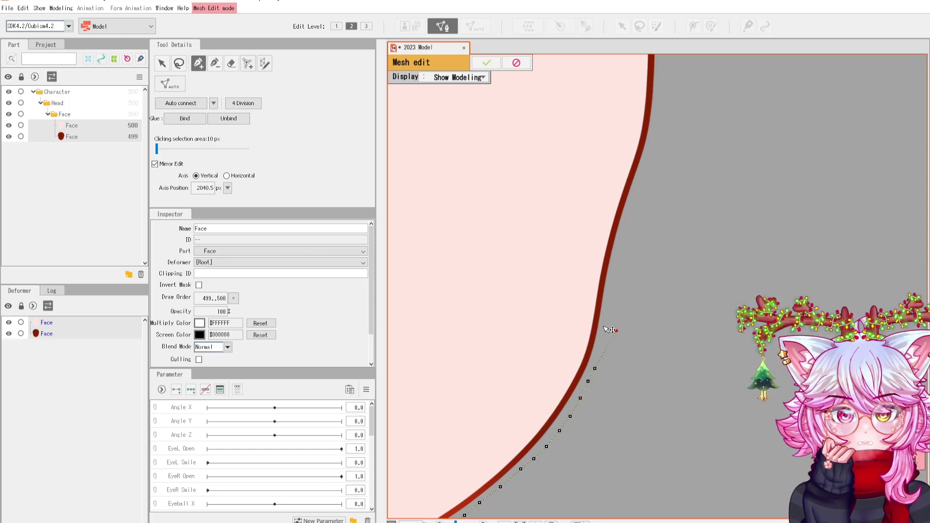
scroll(609, 330, down, 3)
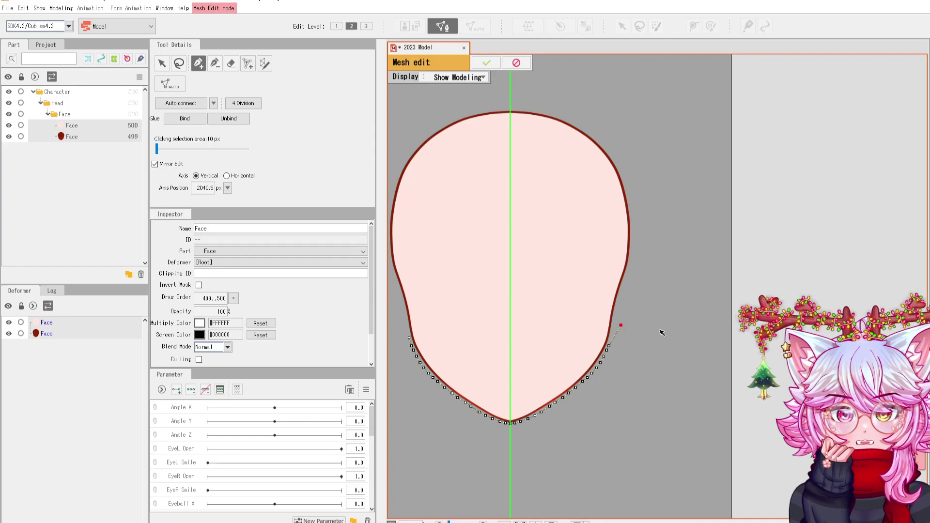
Step: Continue the outer row of mirrored vertices up the cheek and around the head, closing the loop at the crown
scroll(642, 330, up, 5)
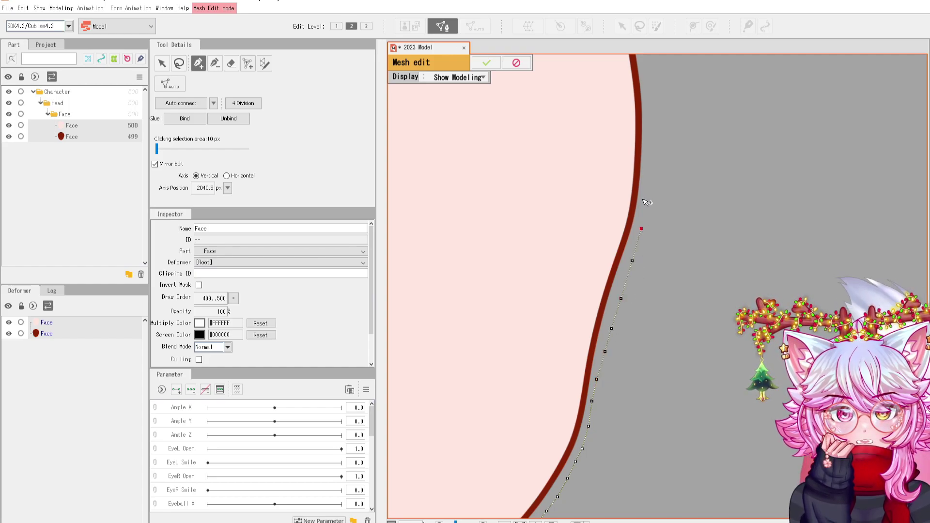
drag(643, 199, 617, 445)
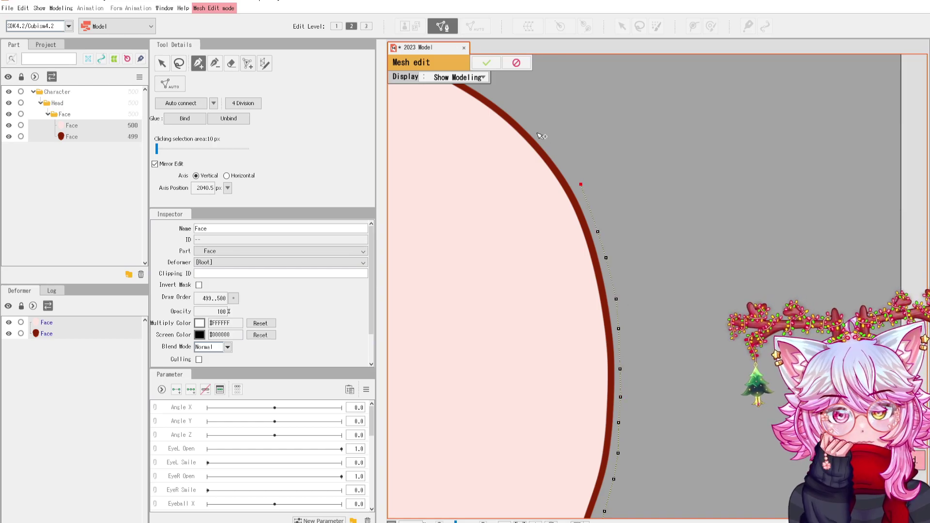
drag(575, 177, 715, 355)
click(415, 210)
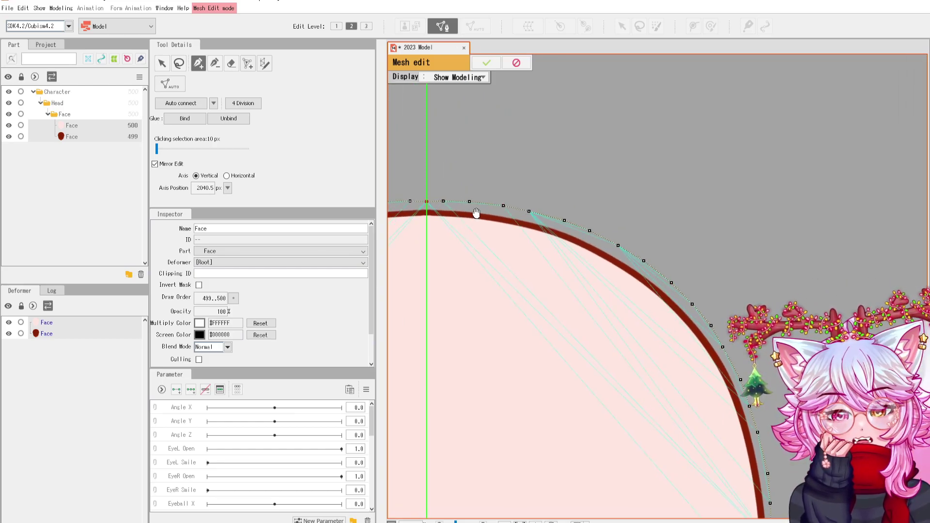
scroll(563, 240, down, 5)
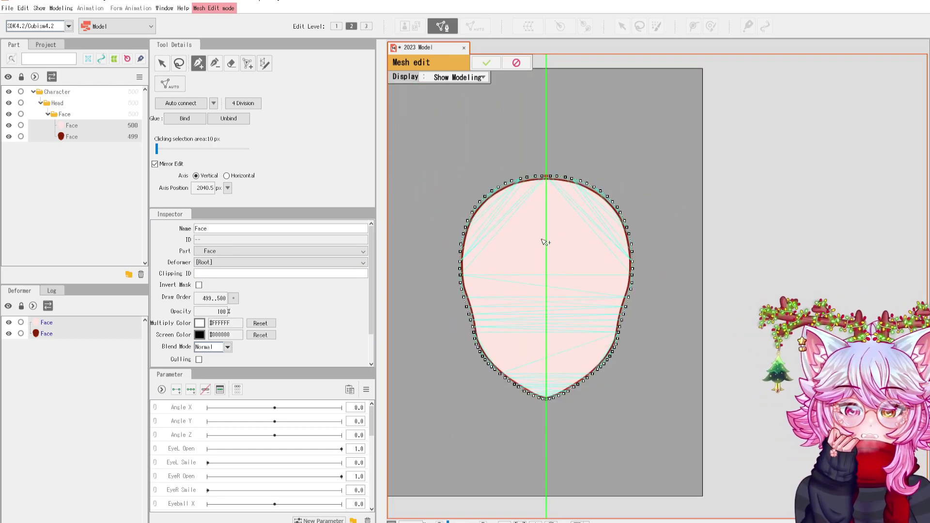
Step: Place an inner row of mirrored vertices just inside the outline, from the crown's centre down the upper side of the head
scroll(477, 215, up, 6)
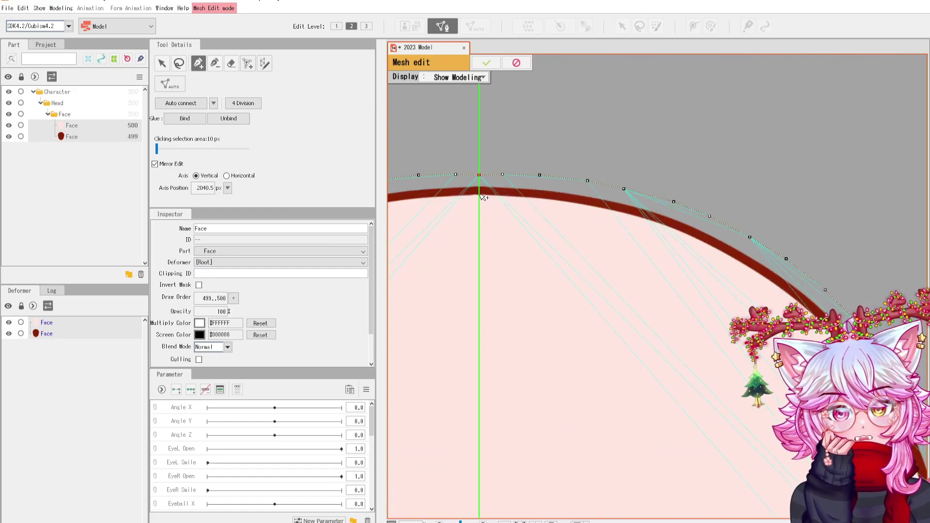
click(480, 199)
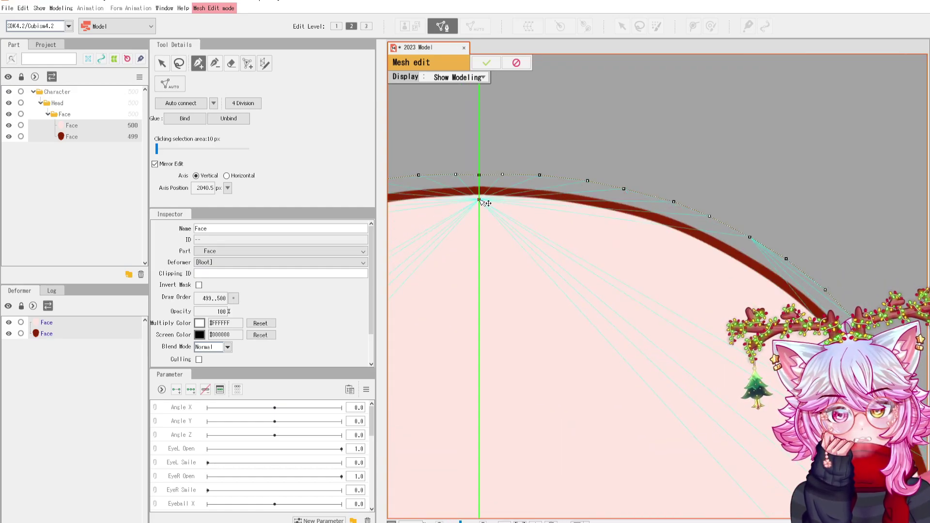
mouse_move(508, 205)
mouse_down()
mouse_move(475, 146)
mouse_move(559, 160)
mouse_move(656, 194)
mouse_move(785, 283)
mouse_up()
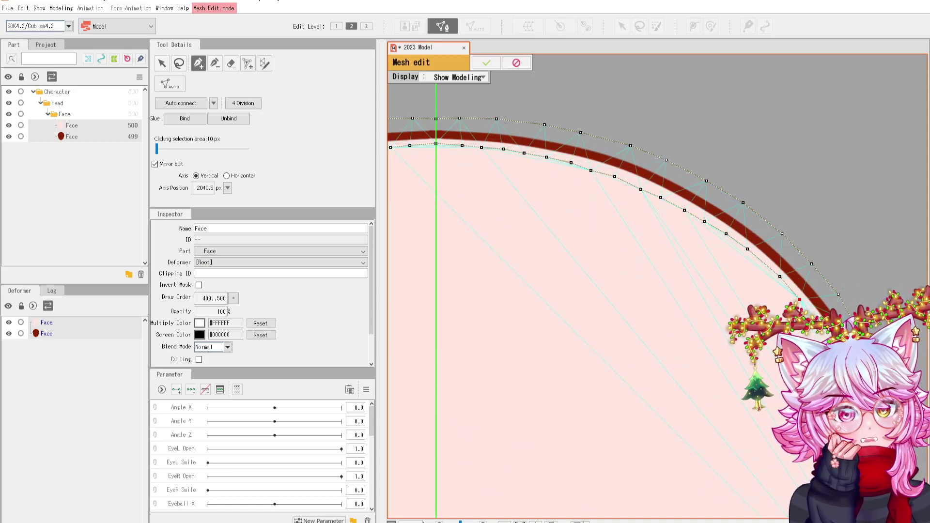
drag(824, 346, 639, 303)
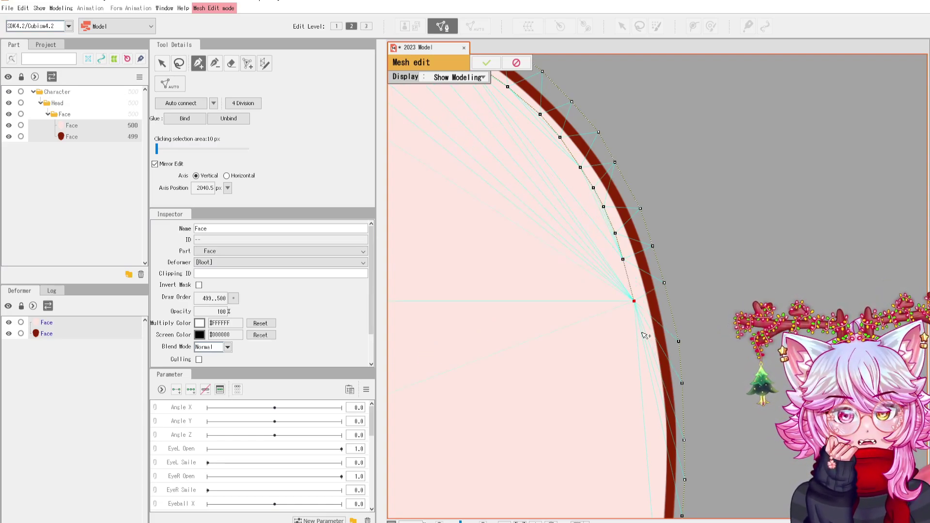
Step: Extend the inner row of mirrored vertices down the side of the face, following the inward curve at the cheek
drag(663, 479, 753, 121)
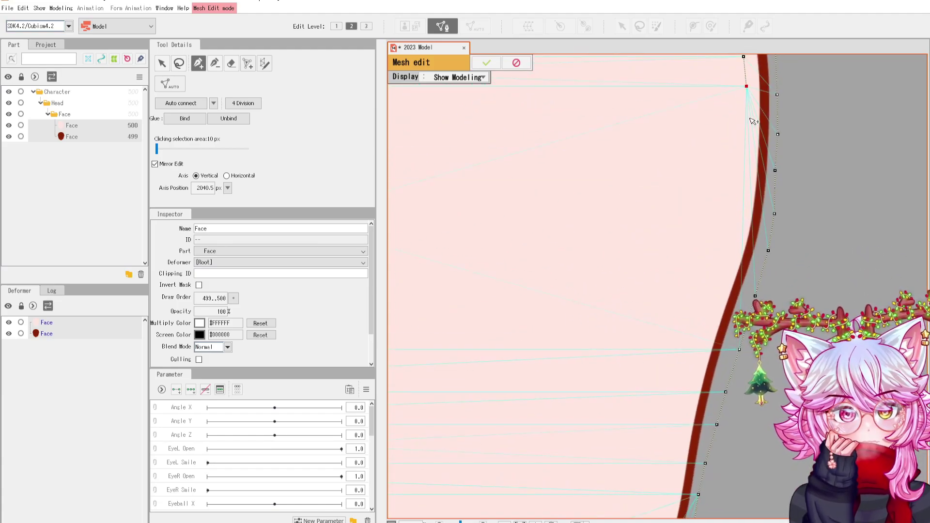
click(747, 118)
click(746, 144)
click(742, 181)
click(736, 221)
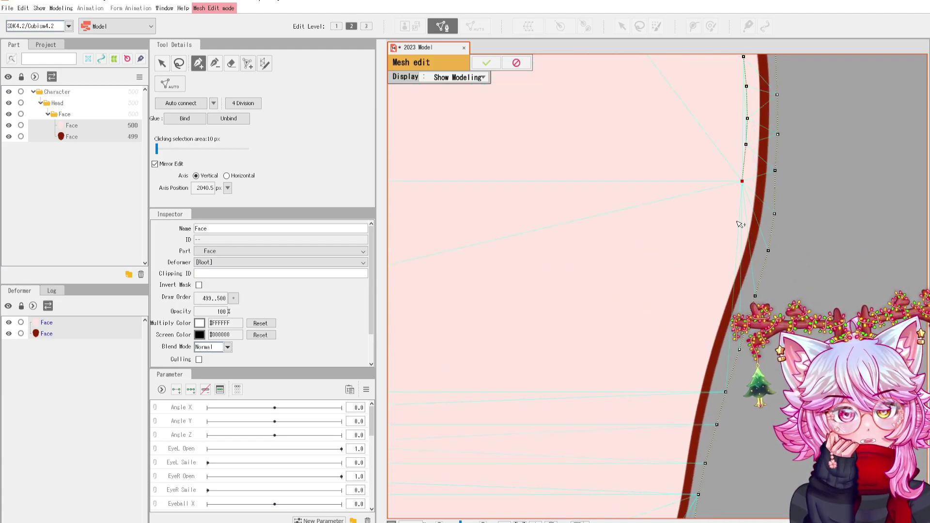
click(726, 260)
click(717, 285)
click(705, 326)
click(697, 358)
click(689, 393)
click(679, 435)
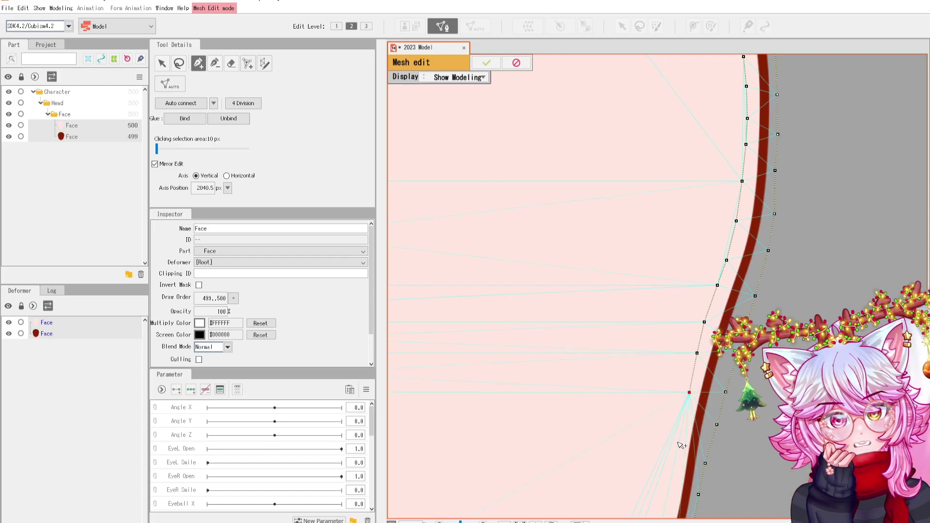
Step: Extend the inner row of mirrored vertices along the lower cheek to the start of the jaw curve
drag(678, 435, 723, 123)
click(721, 145)
click(716, 173)
click(709, 202)
click(699, 237)
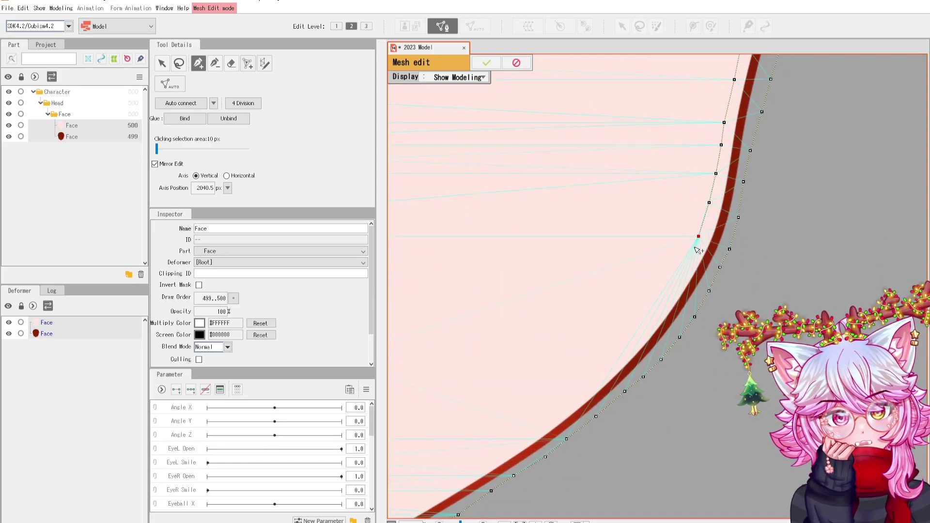
Step: Extend the inner row of mirrored vertices around the upper jaw curve, just inside the face outline
click(686, 262)
click(646, 326)
key(ctrl+z)
click(672, 294)
click(660, 309)
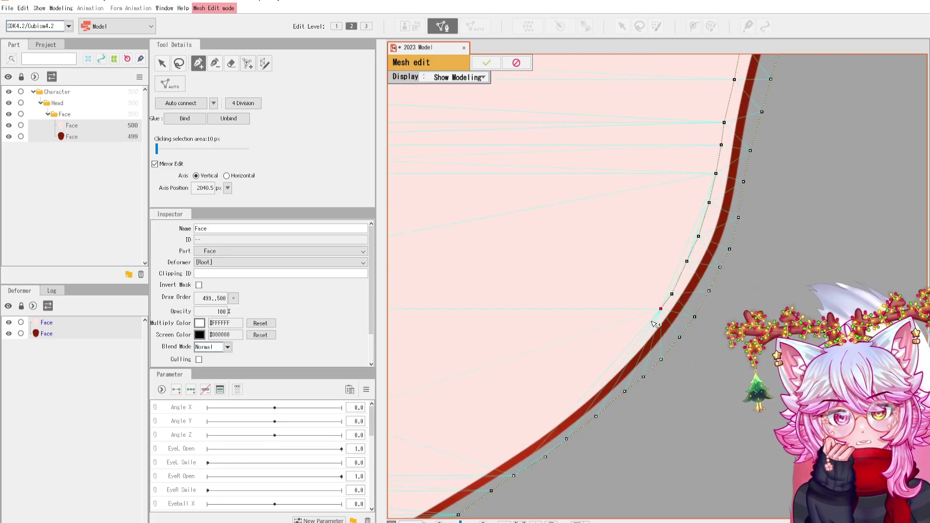
click(642, 332)
click(616, 358)
click(596, 378)
Step: Continue the inner row of mirrored vertices along the lower jaw down to the chin at the centre line
drag(555, 412, 808, 242)
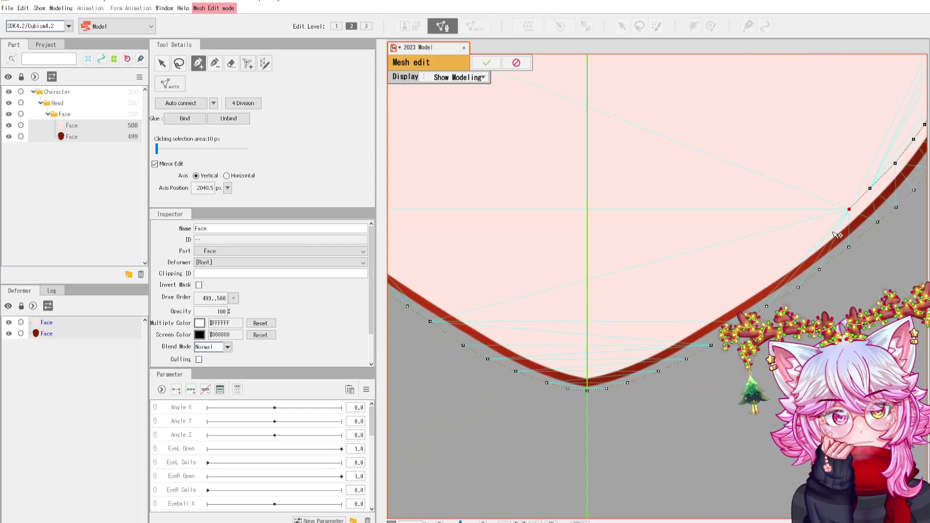
click(796, 256)
click(781, 266)
click(752, 285)
click(726, 301)
click(699, 316)
click(667, 333)
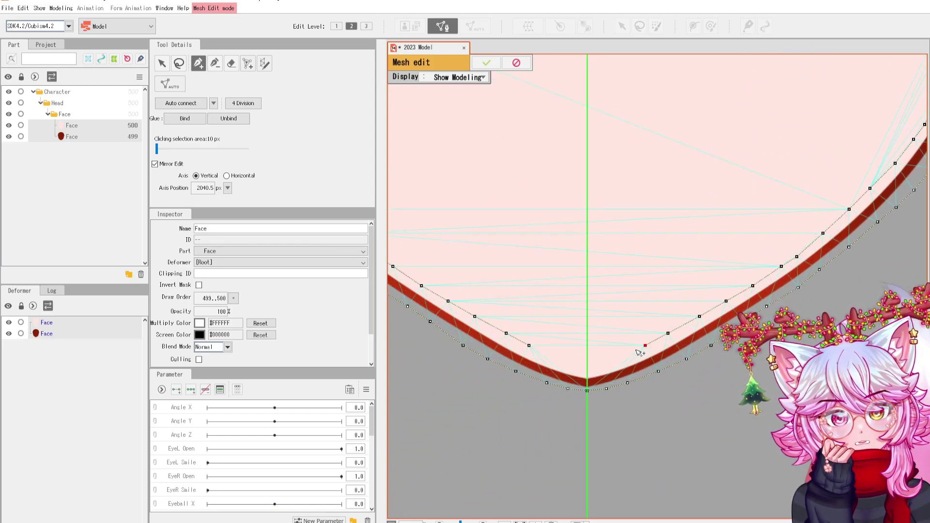
click(625, 352)
click(599, 357)
scroll(592, 361, down, 5)
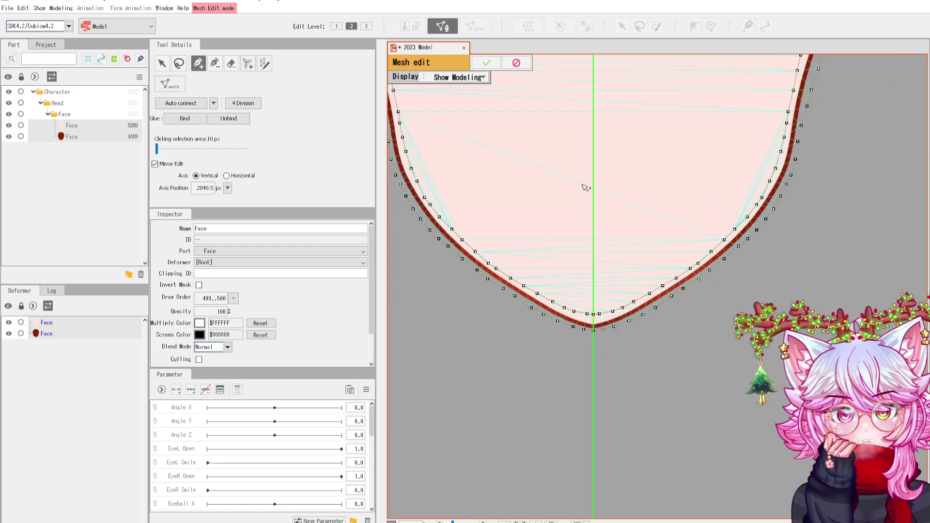
Step: Place a column of spaced vertices on the mirror axis from the chin up through the middle of the face
scroll(581, 339, up, 3)
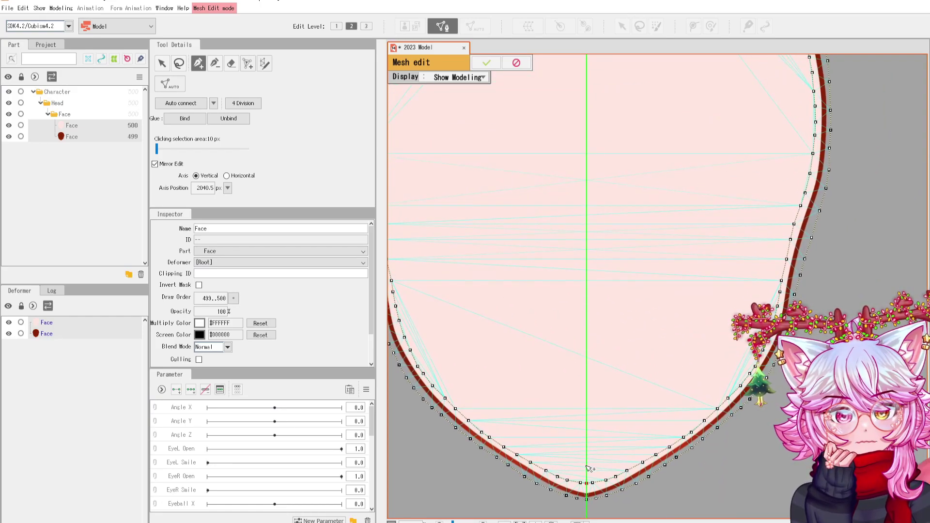
click(586, 405)
click(586, 365)
click(586, 337)
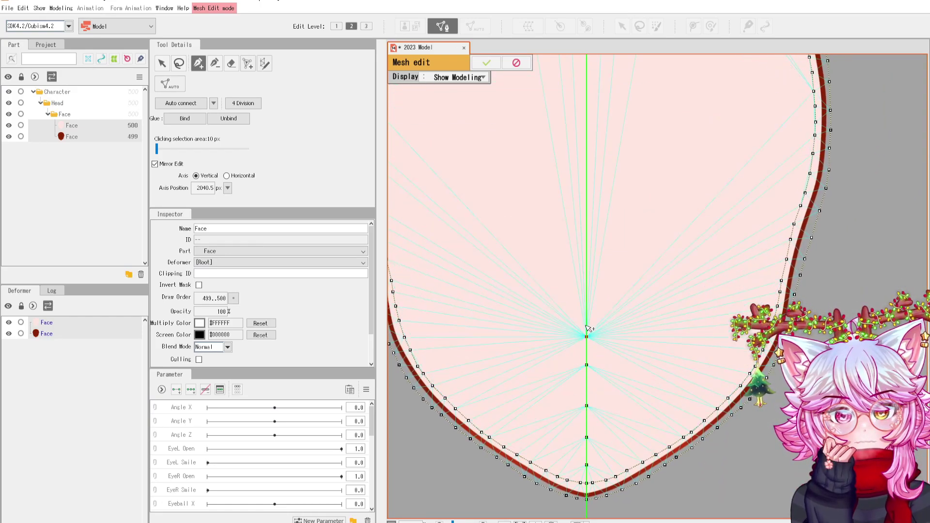
click(586, 294)
click(586, 267)
click(587, 231)
click(586, 206)
click(586, 179)
click(587, 137)
click(587, 110)
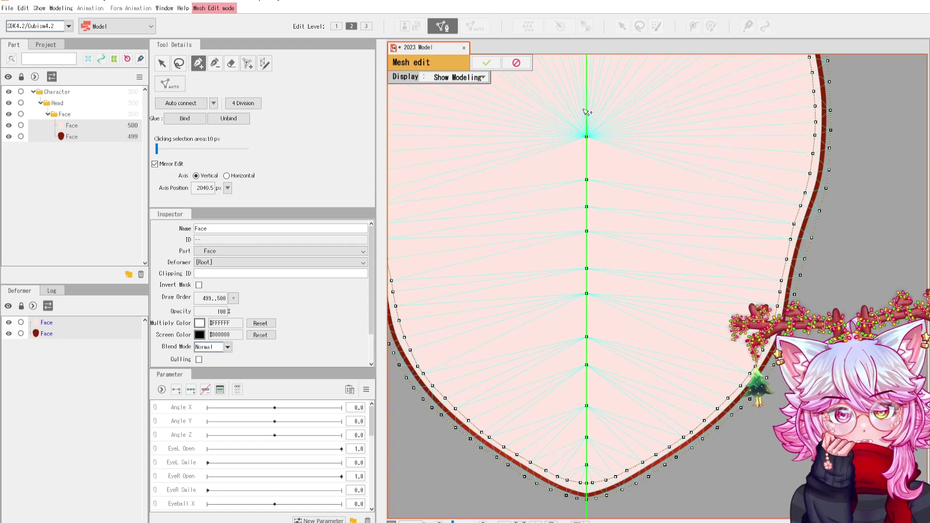
Step: Extend the mirror-axis column of vertices through the forehead up to the crown
scroll(590, 208, up, 5)
click(586, 316)
click(587, 293)
click(587, 263)
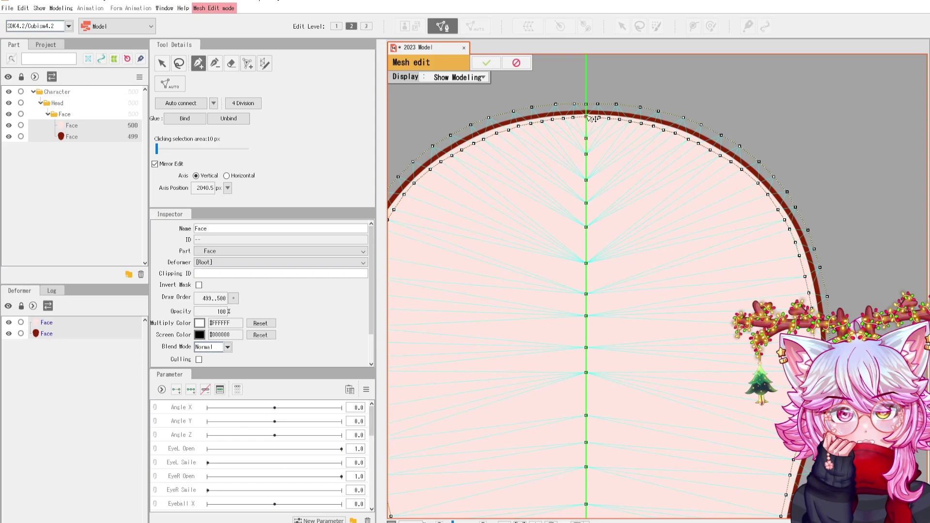
Step: Auto connect the vertices of both Face layers and accept the mesh edit
scroll(657, 171, down, 3)
scroll(708, 232, up, 2)
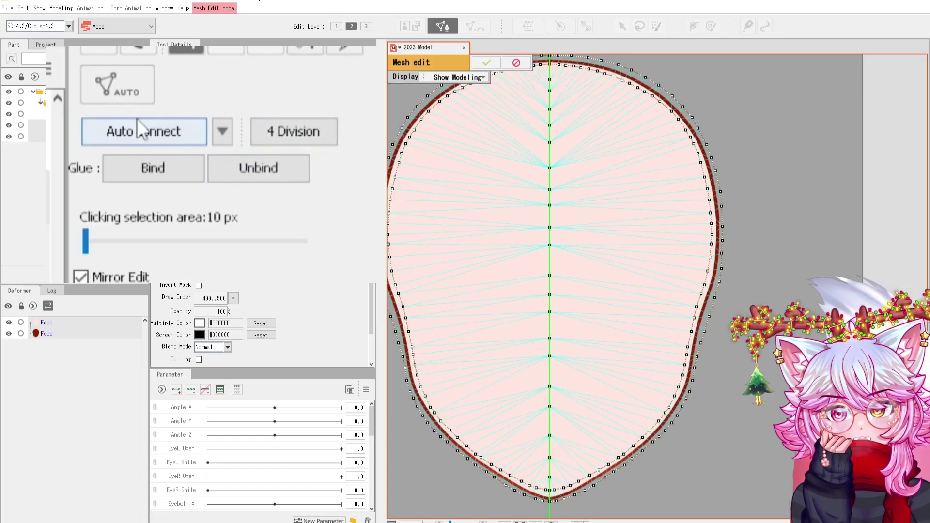
click(137, 123)
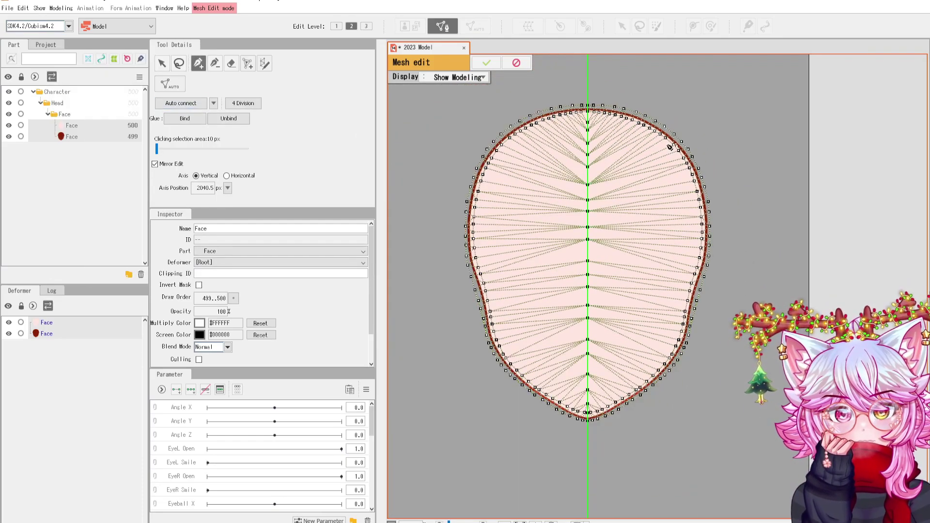
click(500, 65)
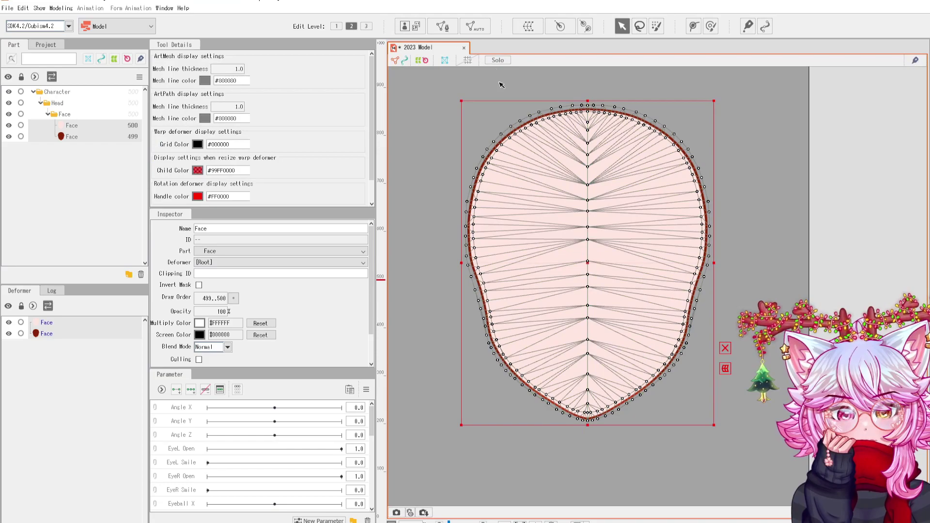
Step: Try pulling the lower side of the face outward with the deform brush to test the mesh, and undo it
click(710, 26)
mouse_move(705, 394)
mouse_down()
mouse_move(727, 365)
mouse_move(761, 356)
mouse_move(822, 378)
mouse_move(808, 363)
mouse_up()
key(ctrl+z)
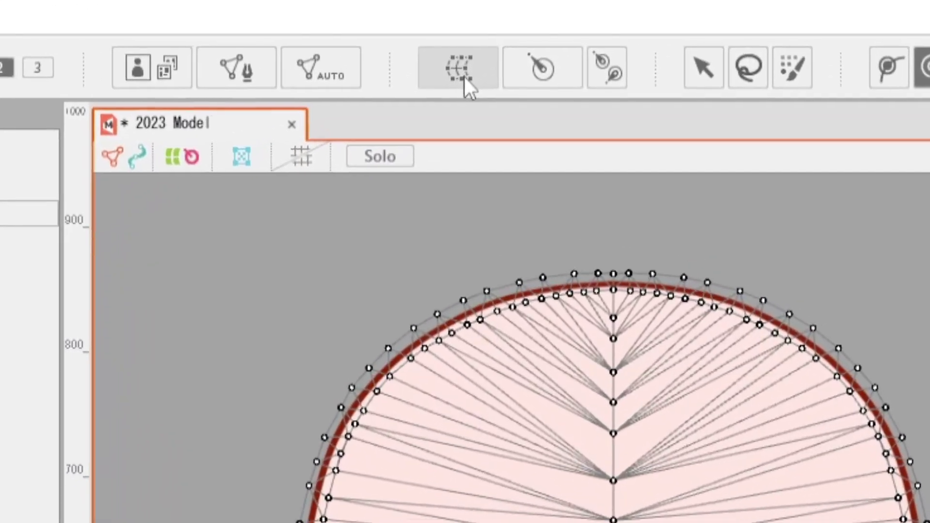
Step: Create a warp deformer named Face XY as parent of both Face layers, with 40 × 40 conversion divisions
click(451, 74)
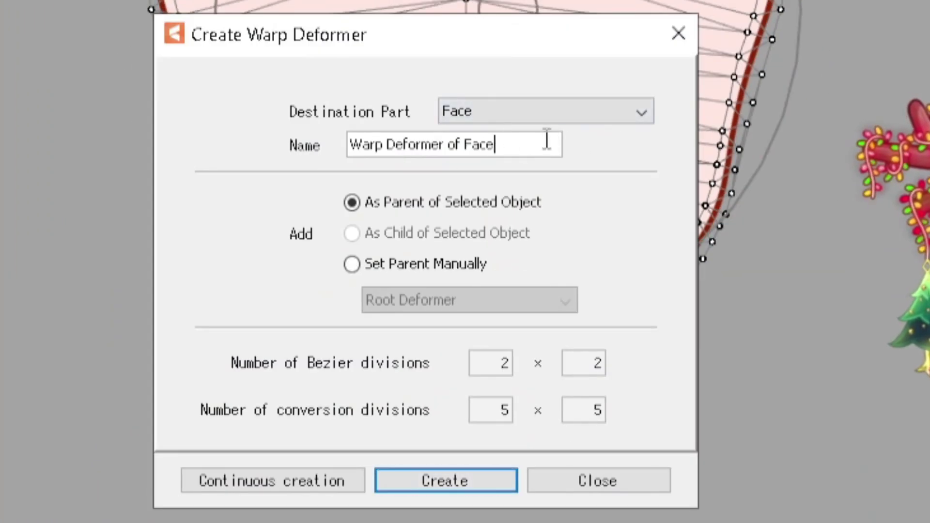
drag(547, 140, 327, 136)
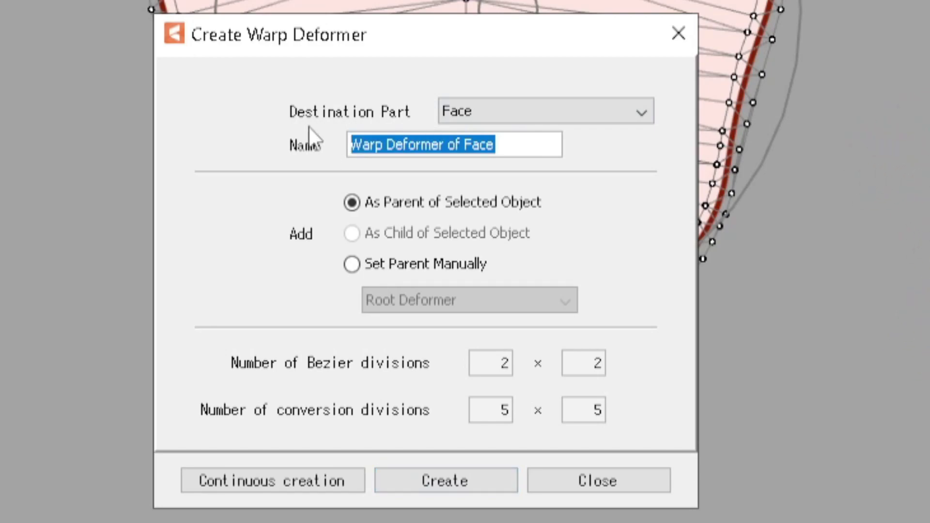
text(Face X)
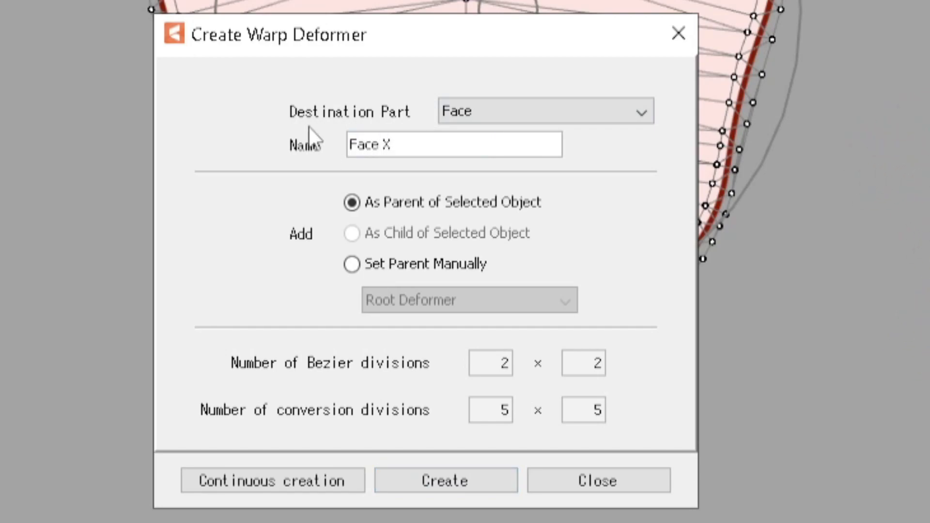
text(Y)
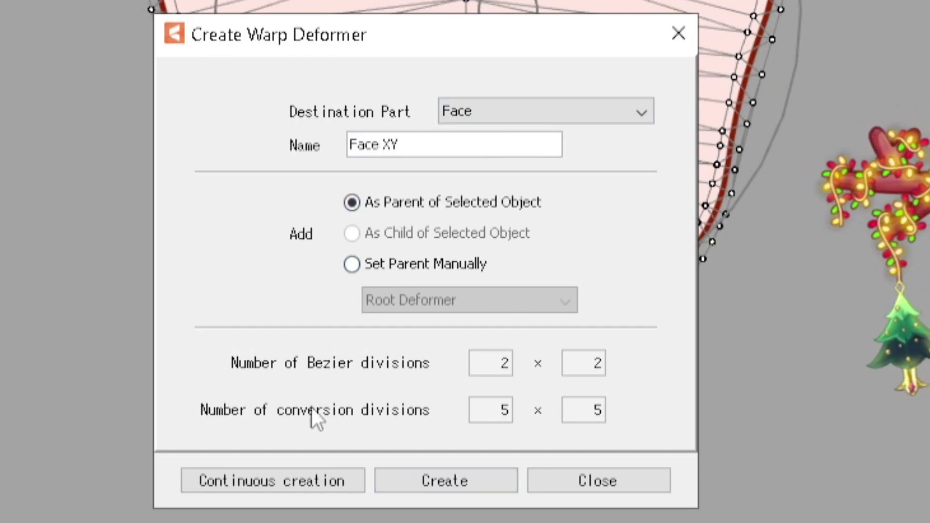
double_click(502, 412)
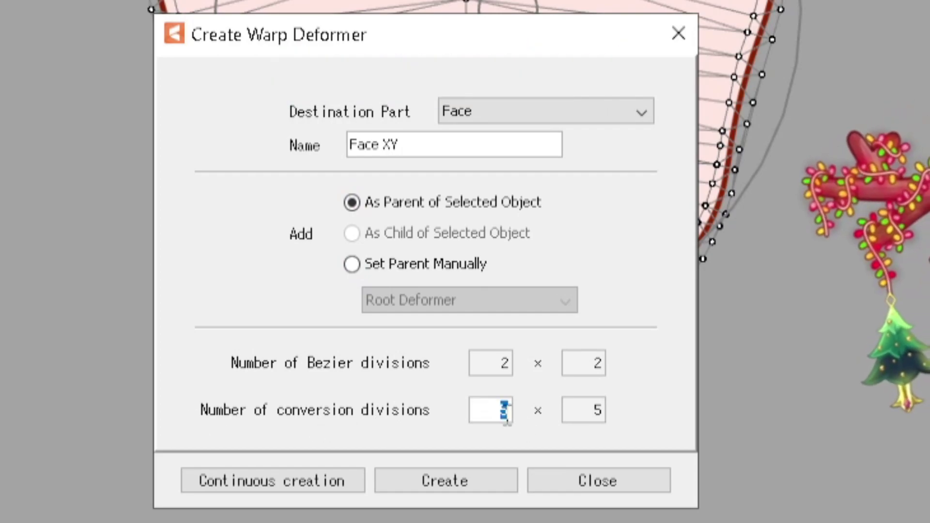
text(40)
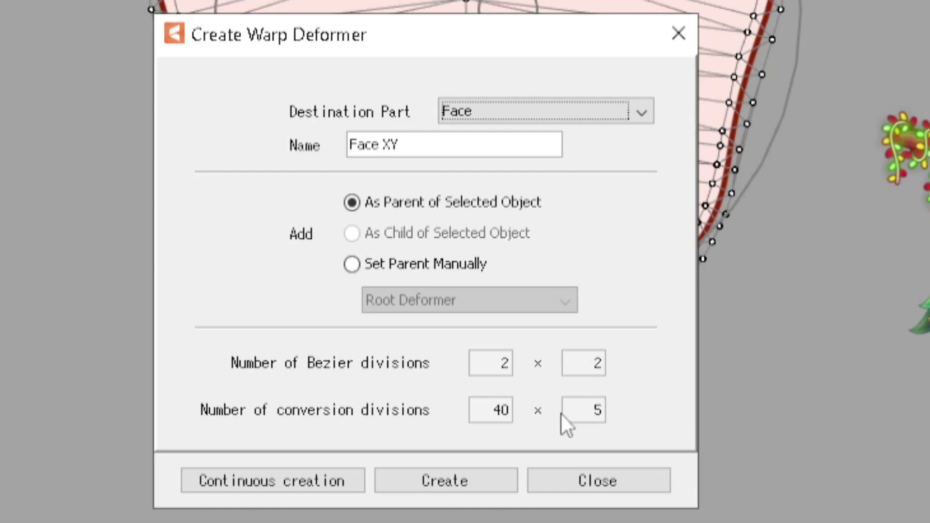
double_click(584, 410)
text(40)
click(445, 480)
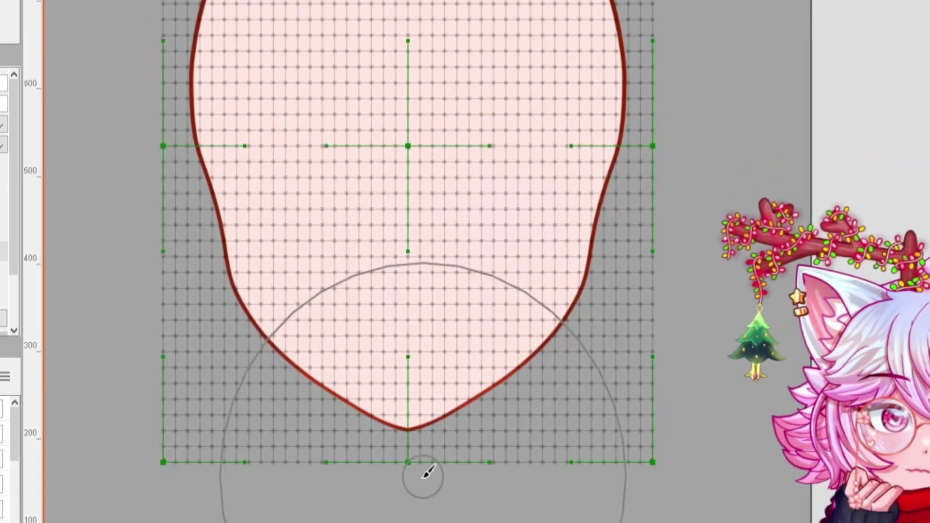
Step: Try dragging one side of the jaw outward on the 40 × 40 warp grid with the deform brush, and undo it
mouse_move(631, 419)
mouse_down()
mouse_move(717, 364)
mouse_move(729, 402)
mouse_up()
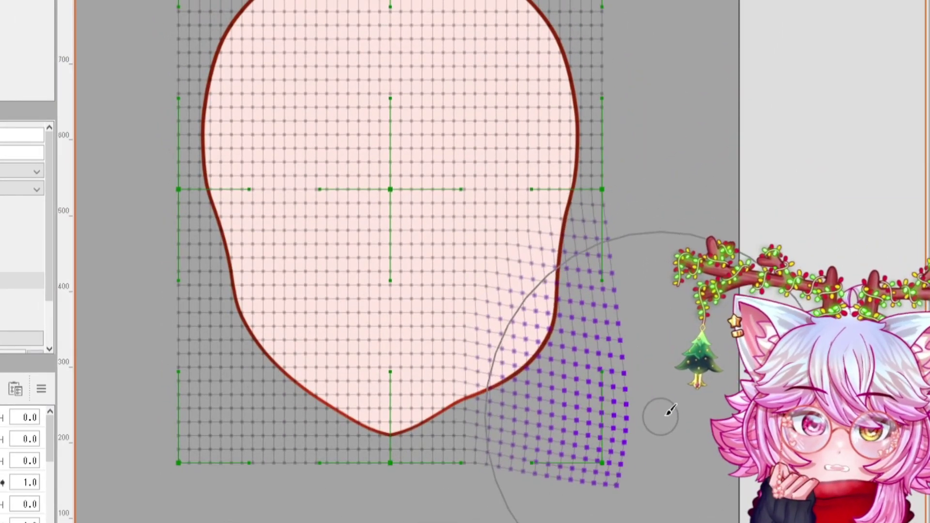
mouse_move(660, 416)
mouse_down()
mouse_move(761, 344)
mouse_move(770, 355)
mouse_up()
key(ctrl+z)
Step: Set Face XY's conversion divisions to 5 × 5 and test the jaw's deformation with the brush, undoing each stroke
double_click(250, 308)
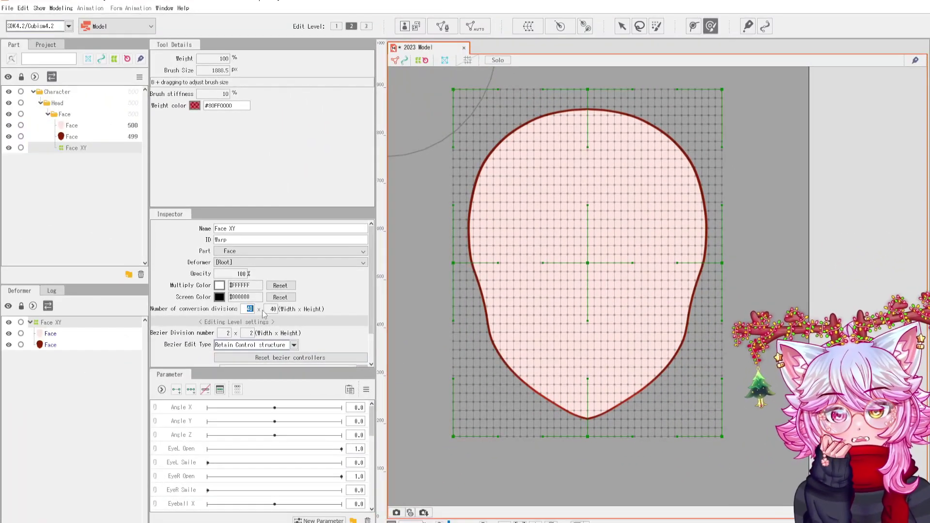
text(5)
double_click(274, 309)
text(5)
click(606, 326)
mouse_move(753, 351)
mouse_down()
mouse_move(762, 354)
mouse_move(740, 385)
mouse_move(781, 376)
mouse_move(907, 293)
mouse_move(772, 344)
mouse_move(859, 313)
mouse_move(838, 251)
mouse_up()
key(ctrl+z)
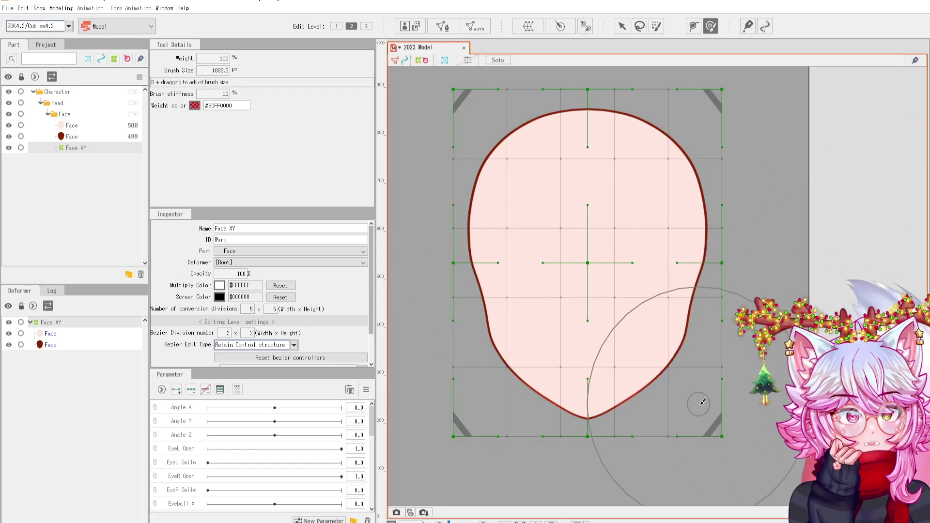
drag(698, 405, 775, 399)
key(ctrl+z)
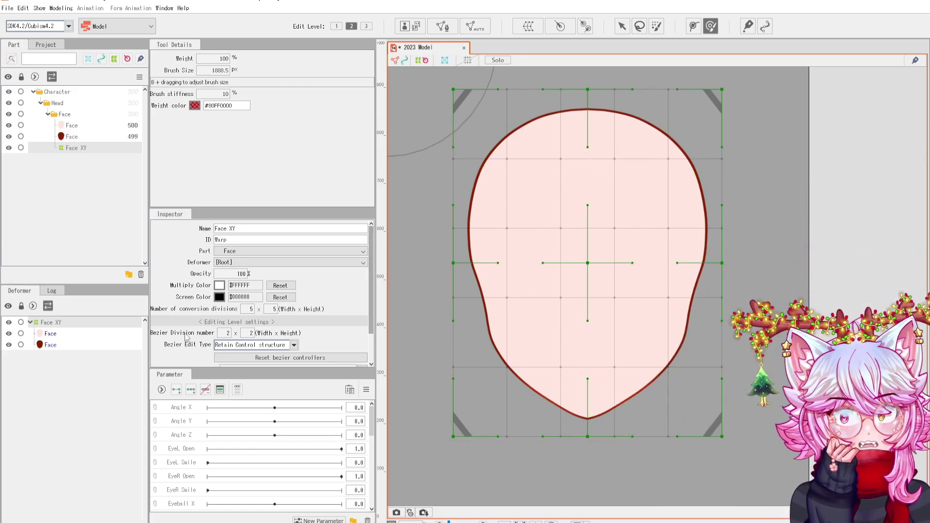
Step: Set Face XY's conversion divisions to 15 × 15, test one outward brush pull on the jaw, and undo it
text(15)
drag(277, 309, 265, 309)
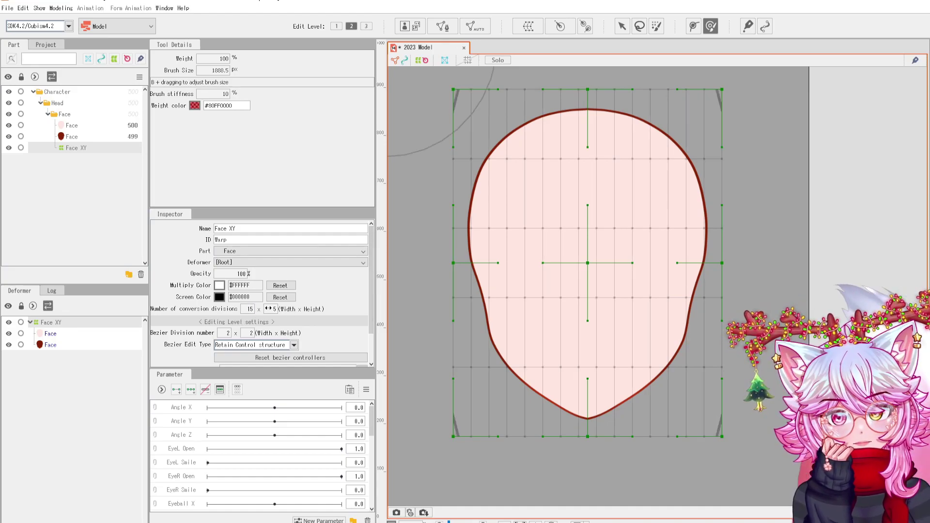
text(15)
drag(737, 368, 782, 365)
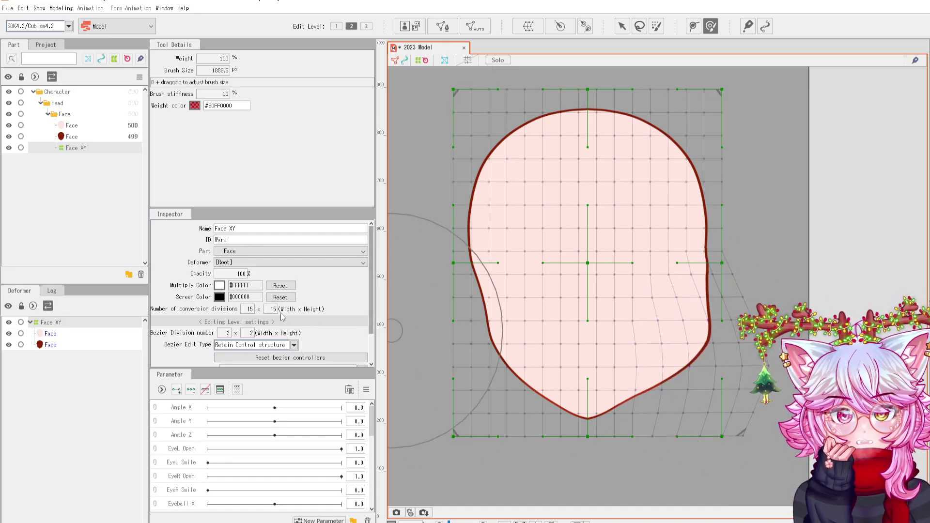
key(ctrl+z)
Step: Set Face XY's conversion divisions to 40 × 40 and switch to the arrow selection tool
drag(277, 309, 264, 309)
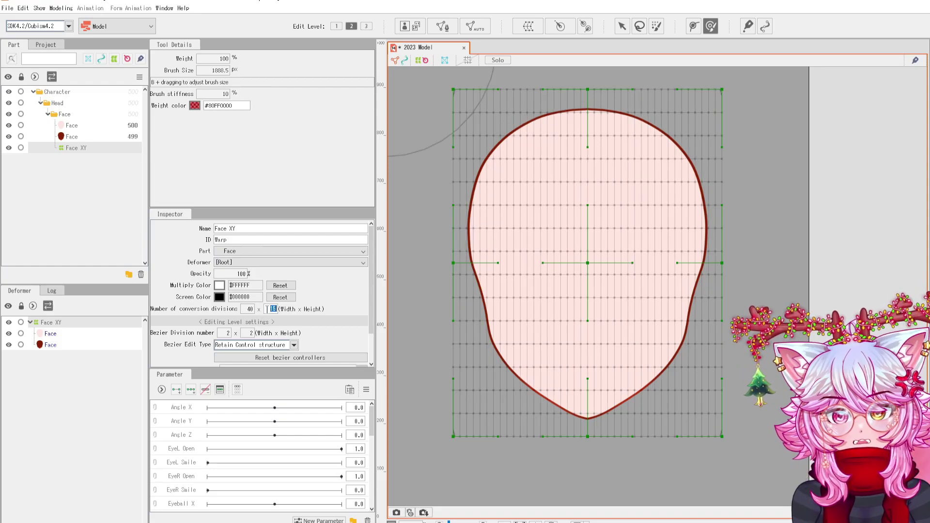
text(40)
click(622, 25)
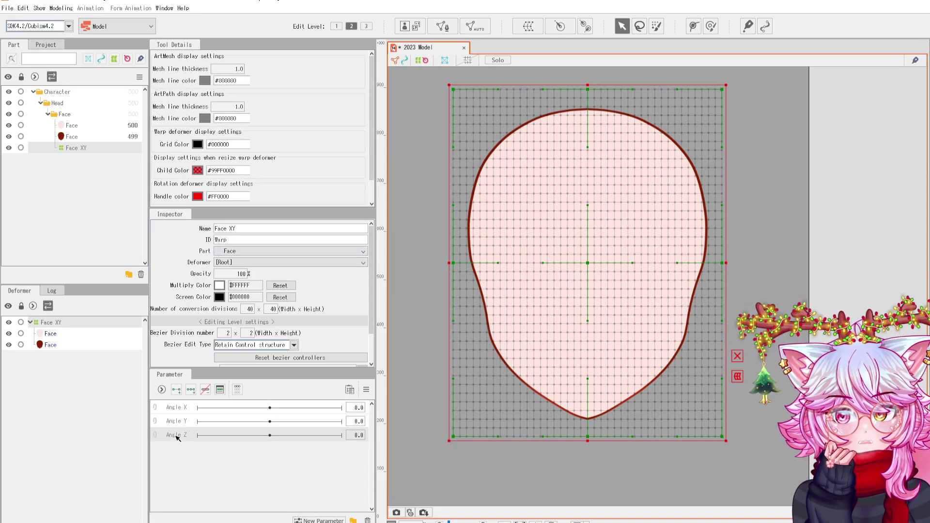
Step: Add three key points to Angle X for Face XY and move the parameter between its end keys
click(182, 408)
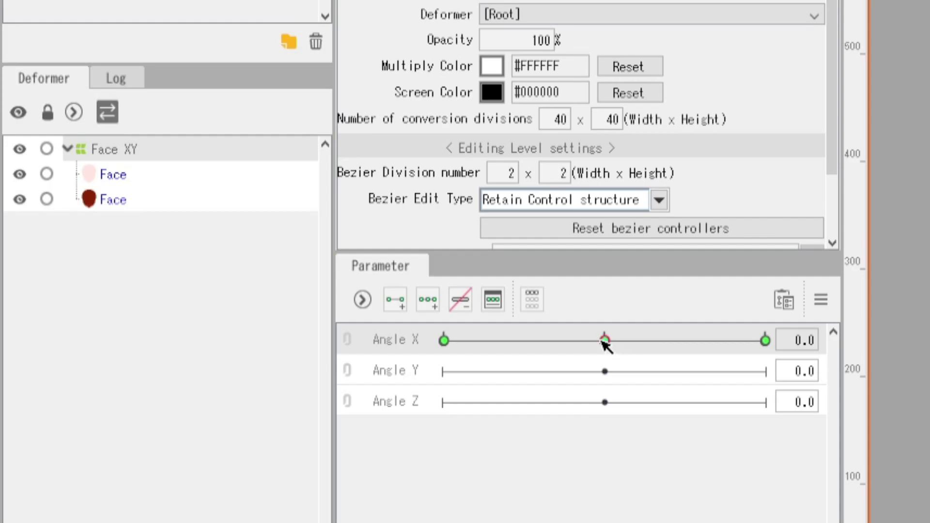
click(765, 341)
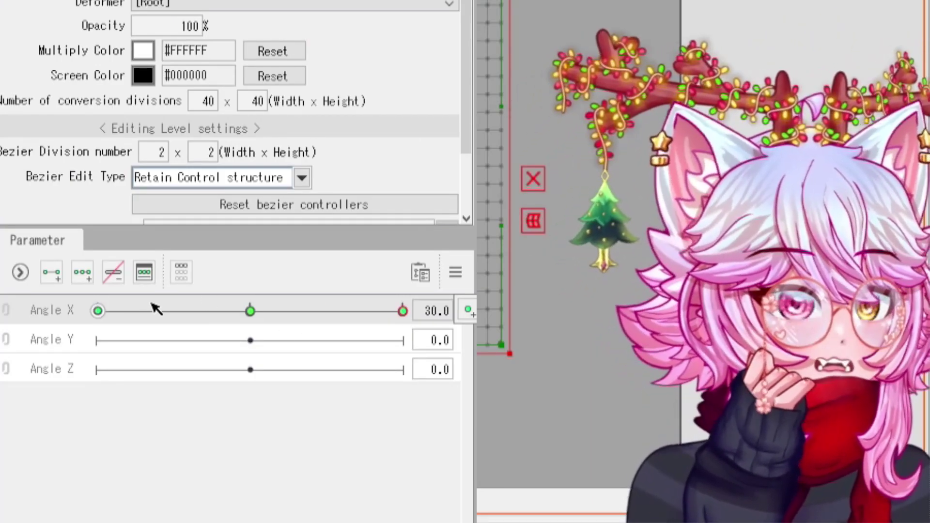
click(98, 311)
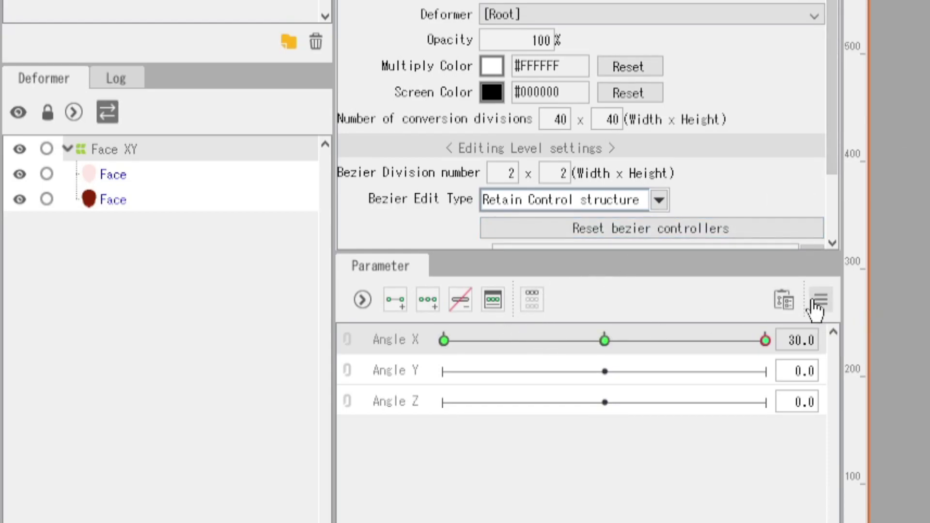
Step: With Angle X at 30, run Reflect Motion on Face XY using Reflect Horizontally
click(818, 300)
click(817, 300)
click(818, 301)
click(595, 395)
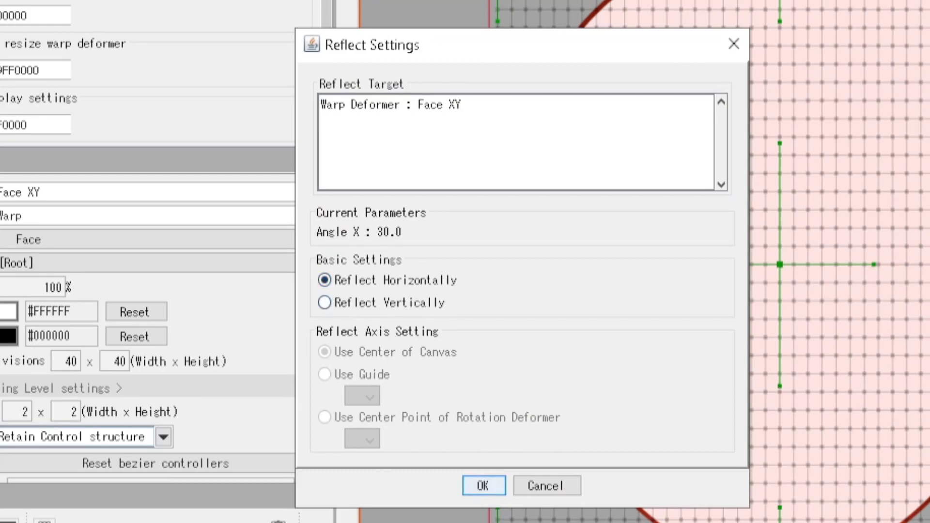
click(484, 485)
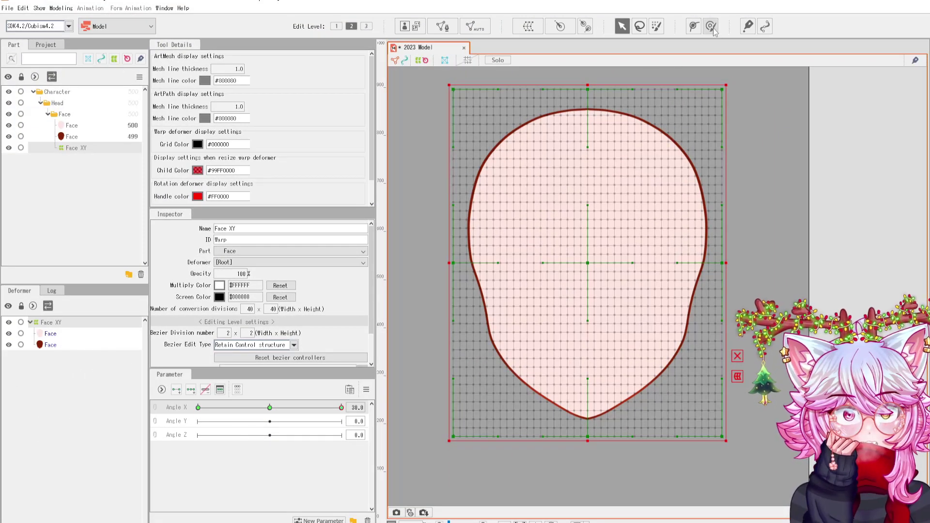
Step: Try pulling the right jaw outward with the deform brush at Angle X 30 and mirroring it with Reflect Motion
click(710, 27)
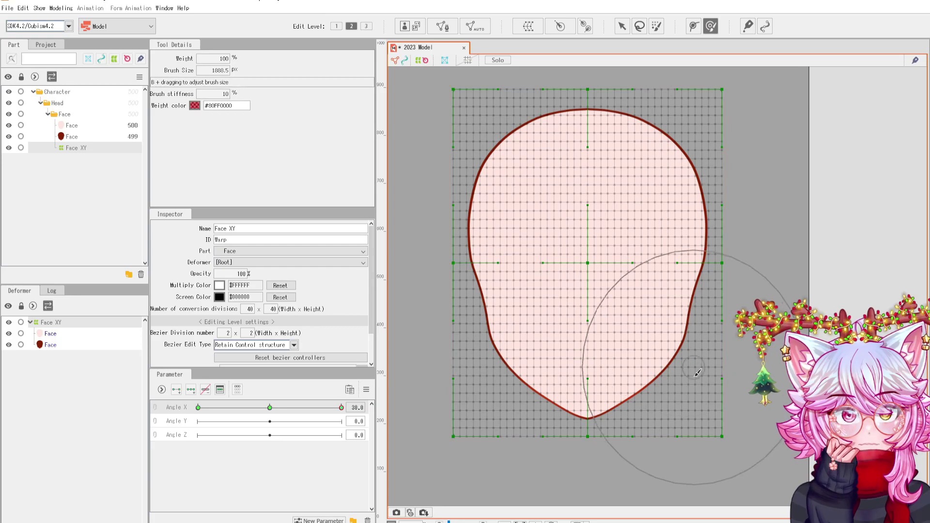
drag(659, 339, 619, 386)
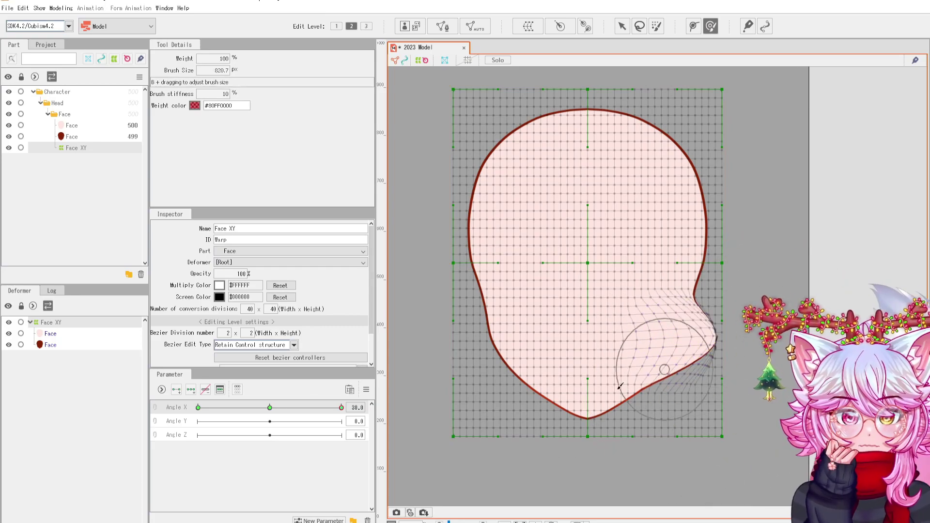
click(366, 389)
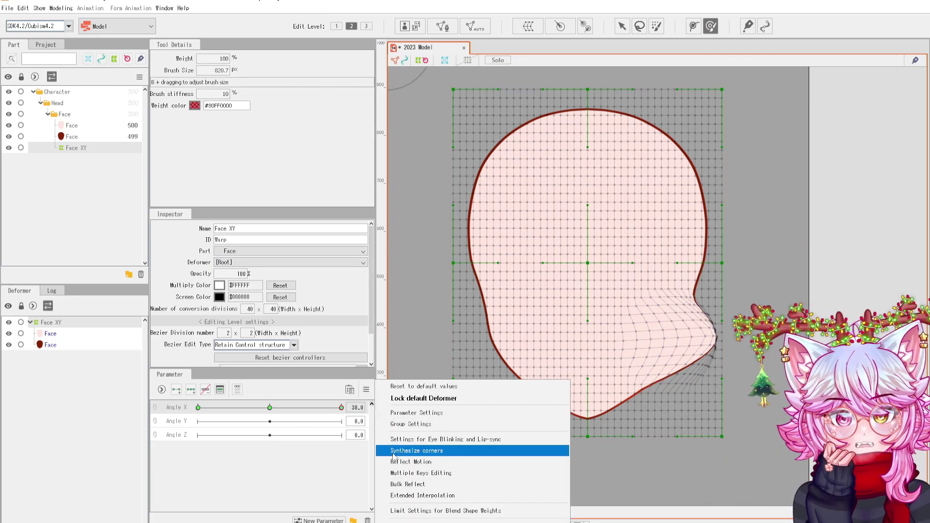
click(426, 464)
click(446, 368)
drag(341, 407, 287, 405)
click(275, 408)
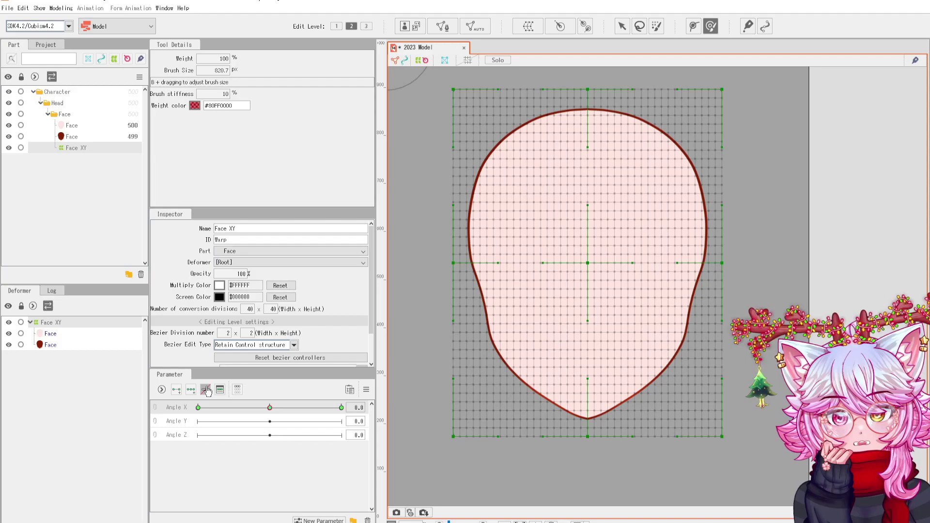
Step: With Angle X at 30, shift Face XY's bottom center and two inner center Bezier control points to the right
click(341, 407)
click(403, 407)
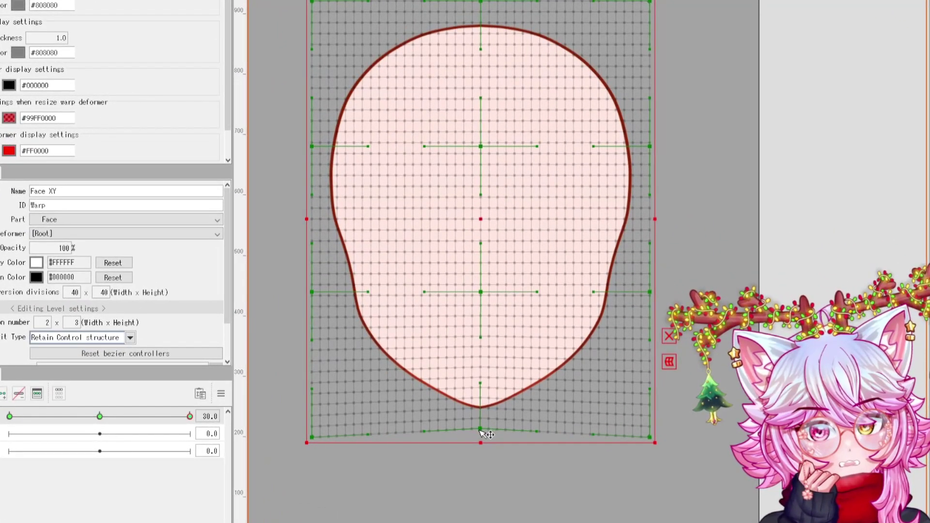
drag(481, 439, 533, 441)
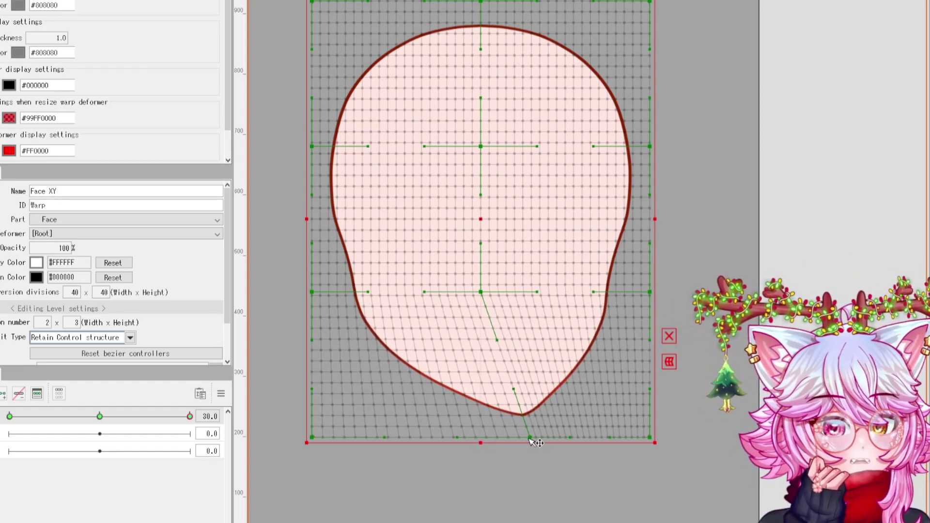
drag(481, 293, 532, 296)
drag(481, 146, 524, 152)
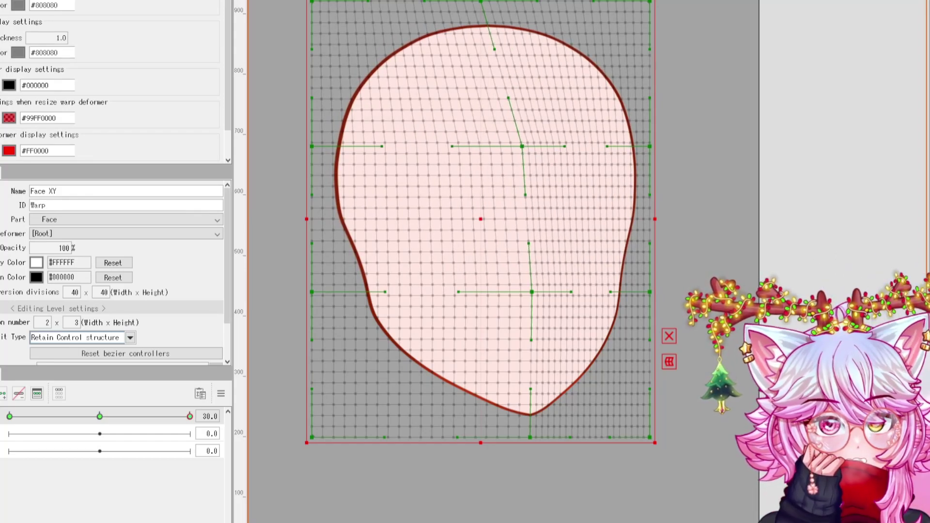
Step: Switch to the deform brush, preview Angle X up to 30, and reduce the brush size to about 665 px
key(b)
drag(113, 413, 285, 411)
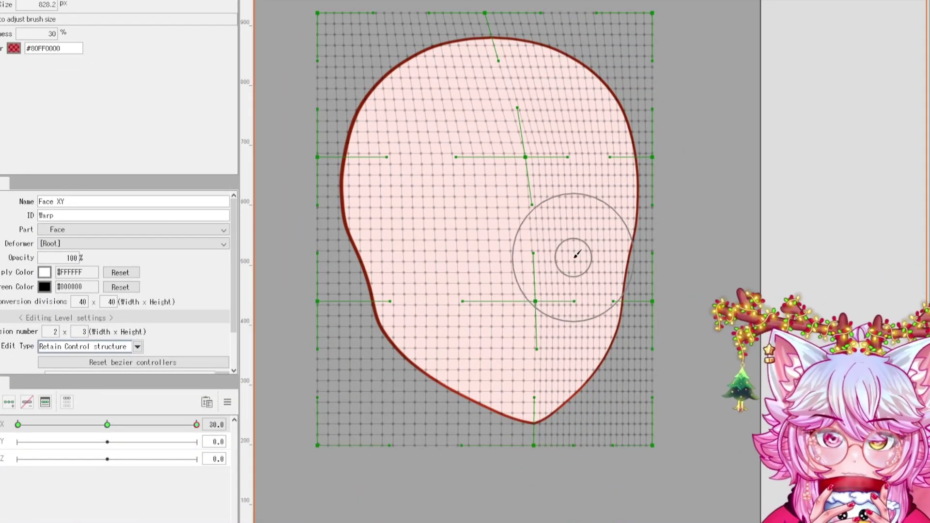
drag(490, 256, 615, 260)
mouse_move(555, 262)
mouse_down()
mouse_move(613, 264)
mouse_move(496, 260)
mouse_up()
mouse_move(624, 269)
mouse_down()
mouse_move(447, 264)
mouse_move(528, 275)
mouse_up()
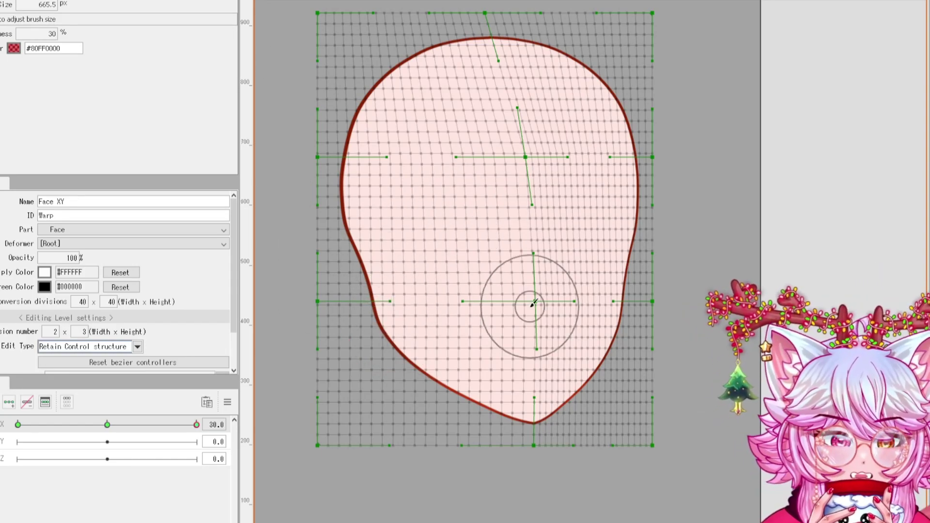
Step: Push the face's right cheek outward and reshape the side contour above it with the deform brush at Angle X 30
scroll(662, 336, up, 2)
mouse_move(613, 330)
mouse_down()
mouse_move(641, 305)
mouse_move(618, 357)
mouse_move(576, 394)
mouse_move(607, 429)
mouse_up()
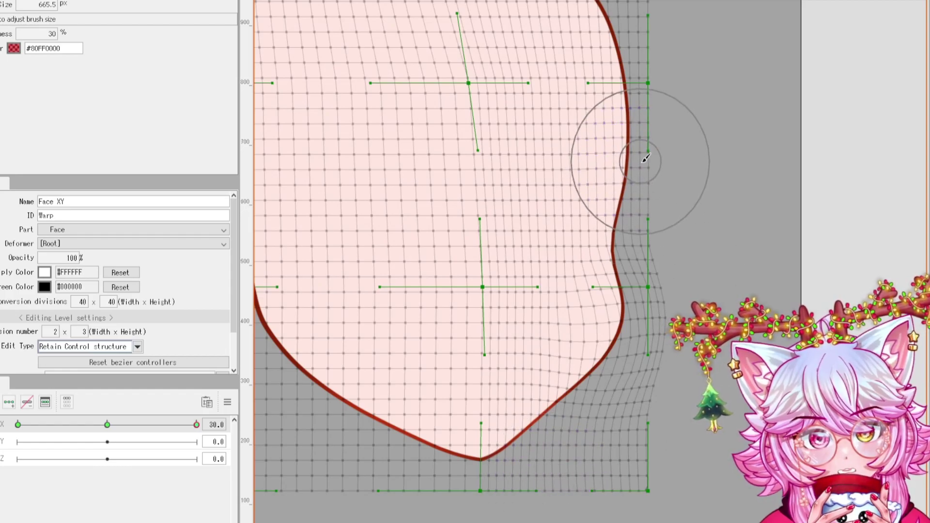
mouse_move(644, 156)
mouse_down()
mouse_move(639, 308)
mouse_move(623, 301)
mouse_move(617, 315)
mouse_move(621, 236)
mouse_up()
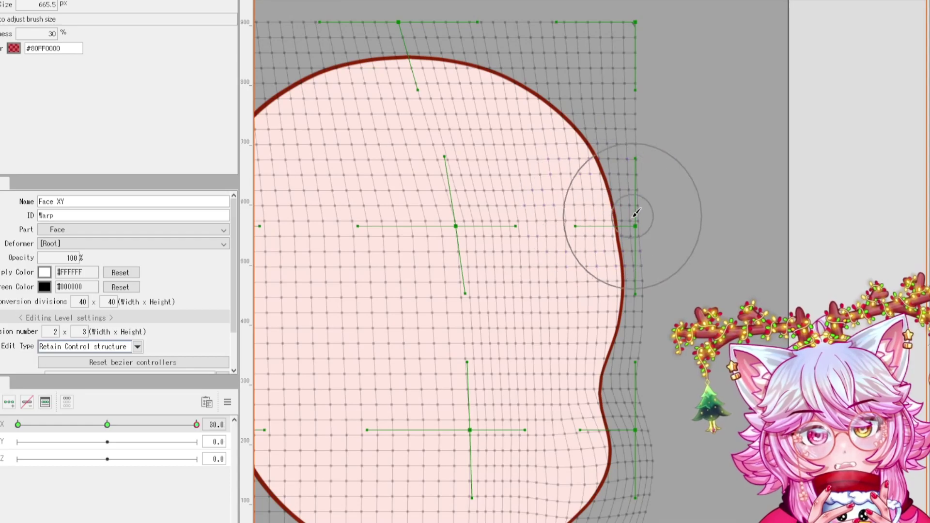
scroll(680, 271, up, 2)
drag(680, 271, 753, 150)
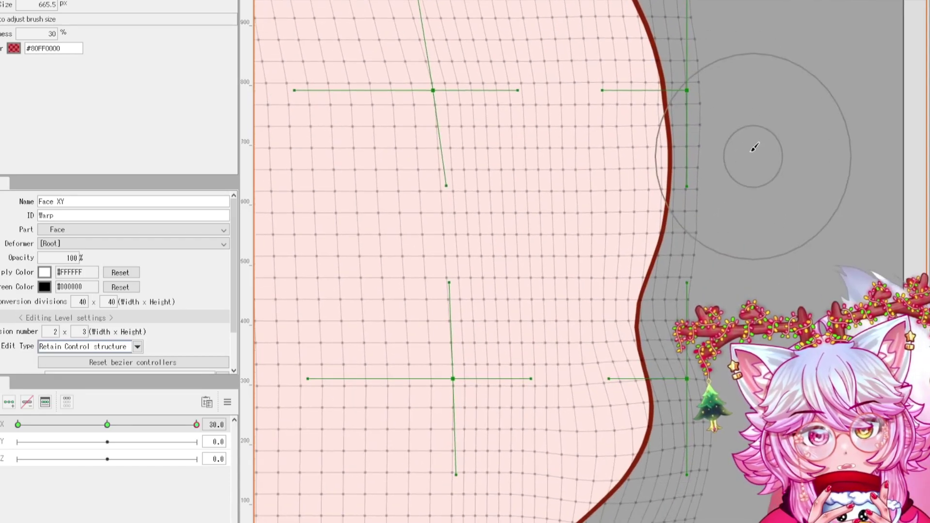
Step: Reduce the deform brush to about 337 px and nudge the grid outward beside the face's right temple
scroll(658, 115, down, 4)
scroll(668, 121, up, 3)
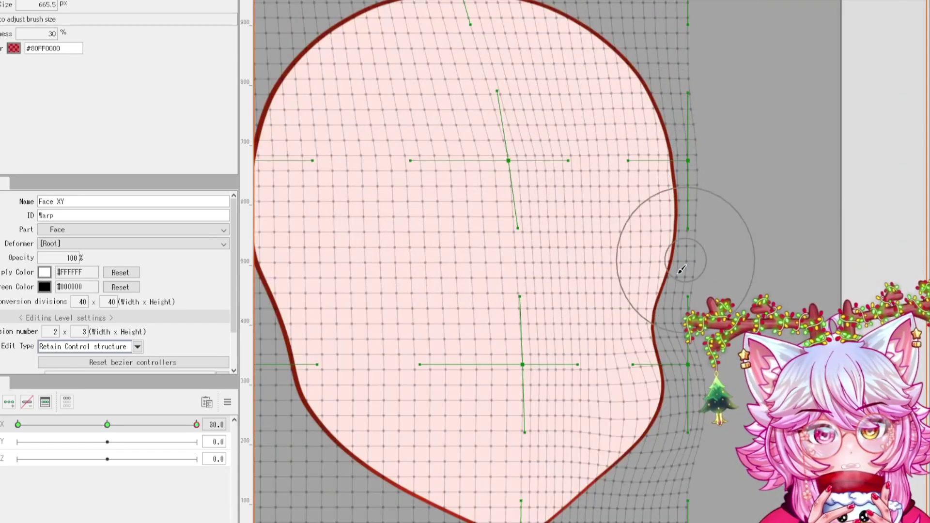
drag(546, 290, 637, 282)
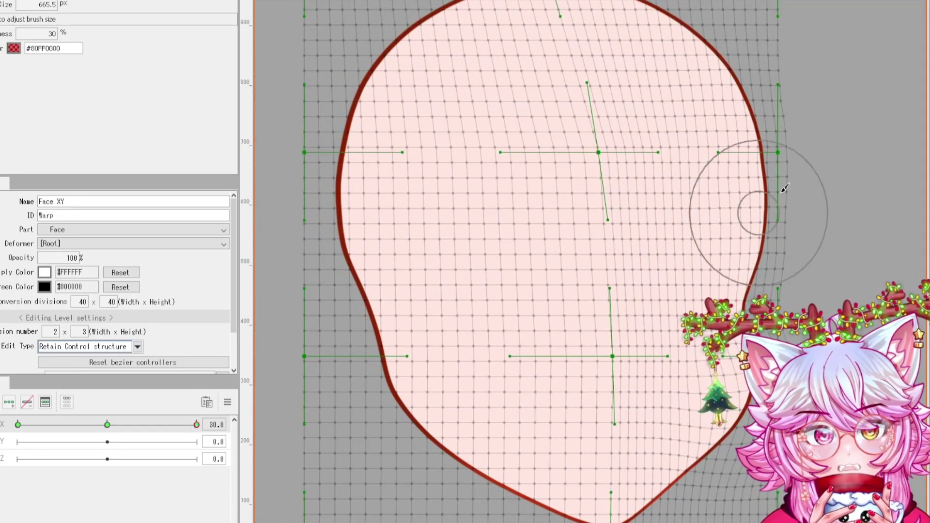
drag(829, 158, 774, 160)
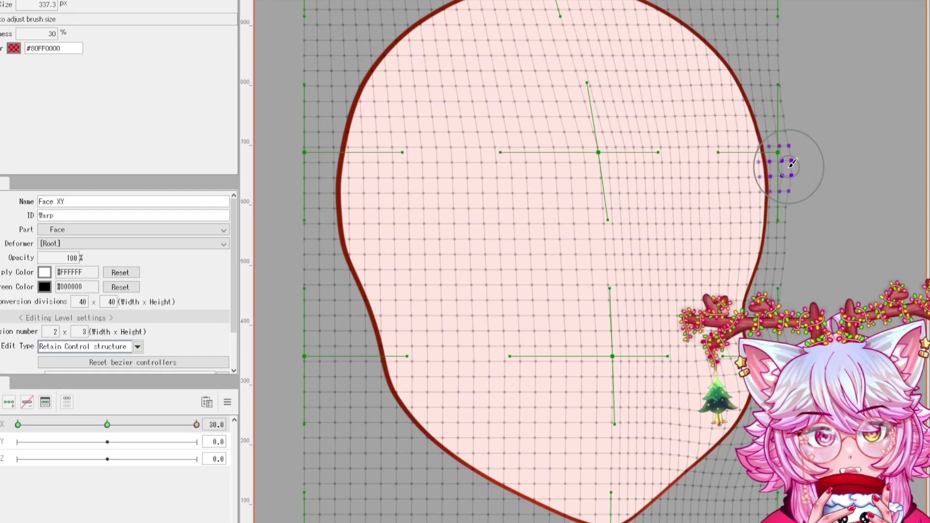
drag(818, 198, 820, 167)
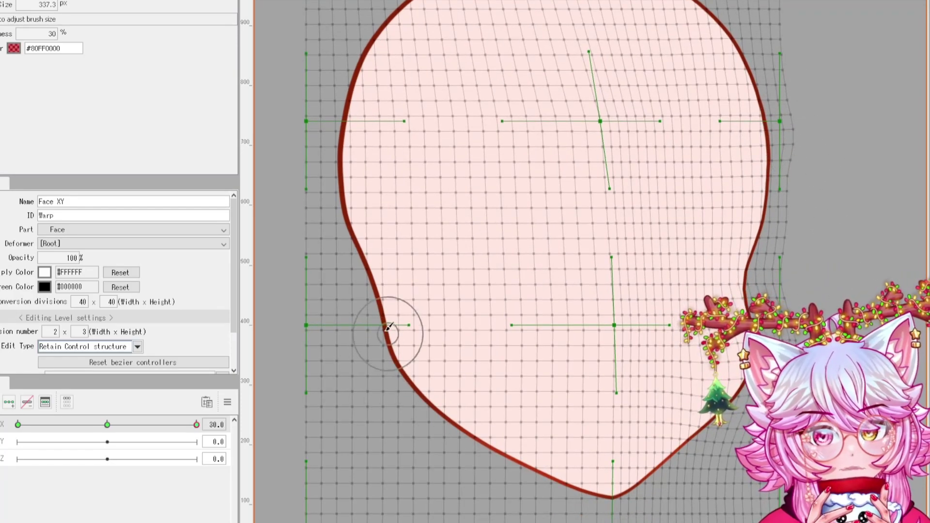
Step: Smooth the face's left cheek and jaw into a straighter line using deform brush sizes of about 767 and 439 px
drag(430, 354, 448, 355)
drag(372, 363, 386, 353)
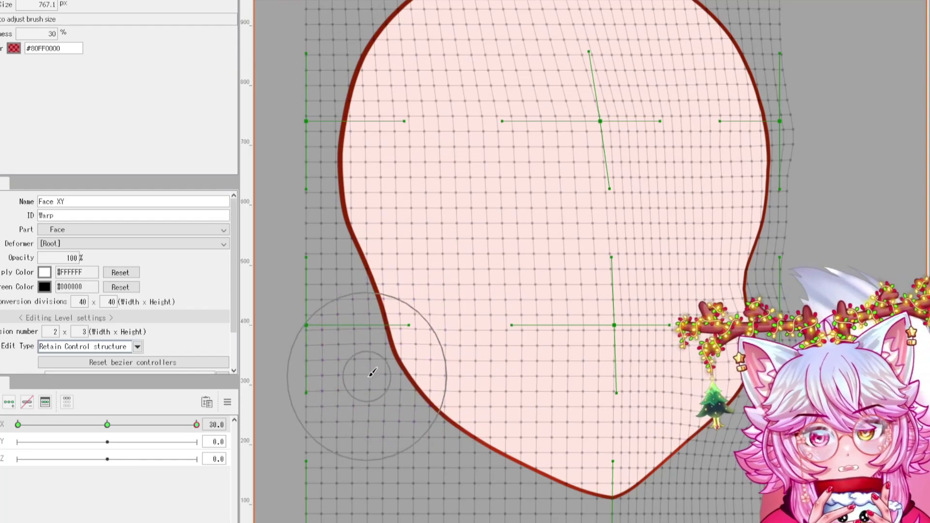
mouse_move(409, 402)
mouse_down()
mouse_move(386, 363)
mouse_move(376, 392)
mouse_move(422, 466)
mouse_move(382, 466)
mouse_move(350, 376)
mouse_move(386, 341)
mouse_up()
mouse_move(384, 288)
mouse_down()
mouse_move(477, 452)
mouse_move(457, 456)
mouse_move(505, 498)
mouse_move(516, 497)
mouse_move(424, 452)
mouse_move(421, 431)
mouse_up()
drag(439, 321, 353, 331)
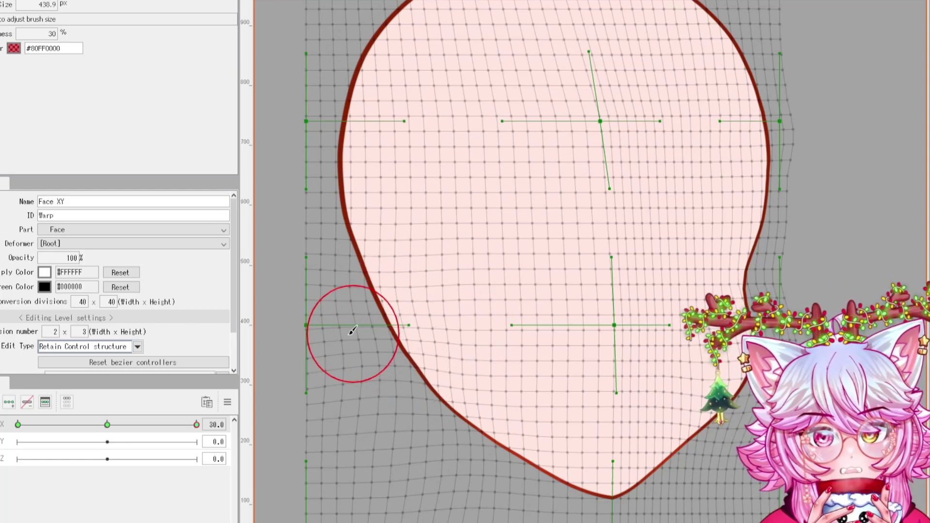
Step: Move the whole Face XY deformer slightly right at Angle X 30 and preview the turn between 0 and 30
scroll(557, 359, down, 2)
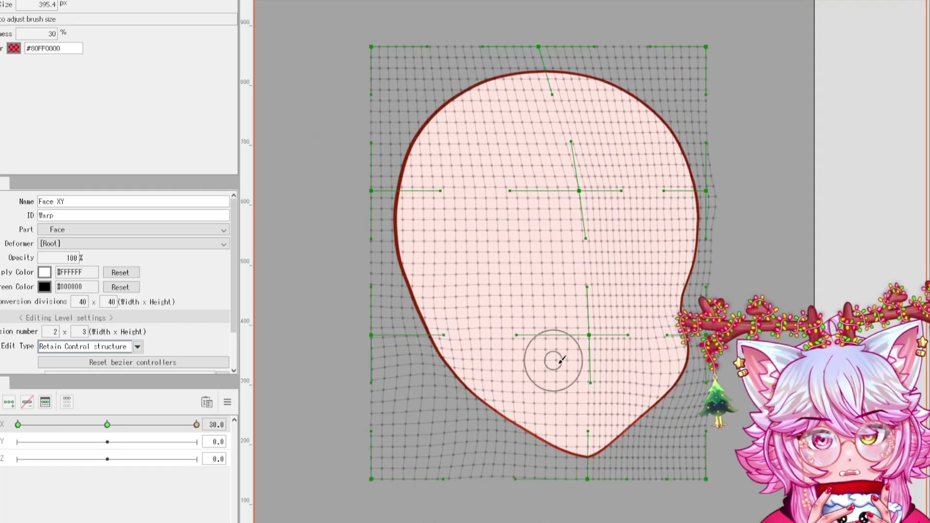
drag(107, 425, 253, 426)
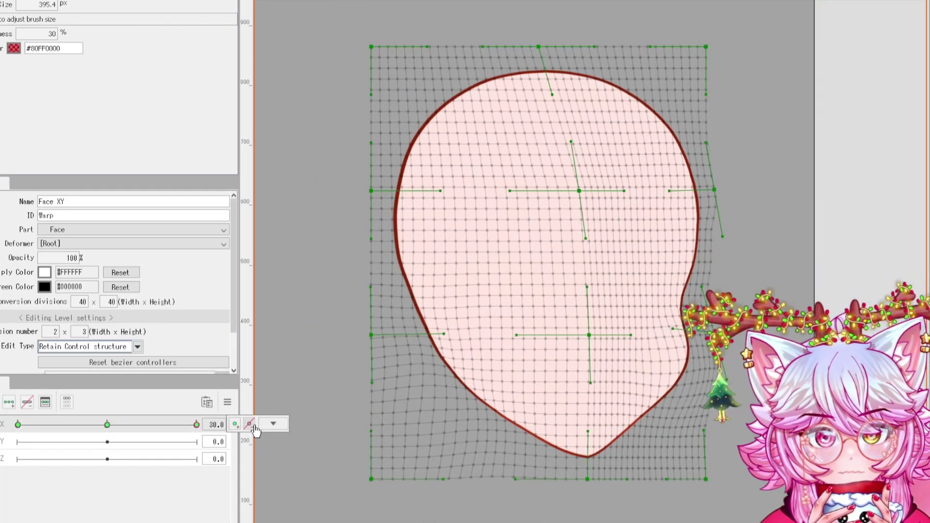
click(271, 424)
key(v)
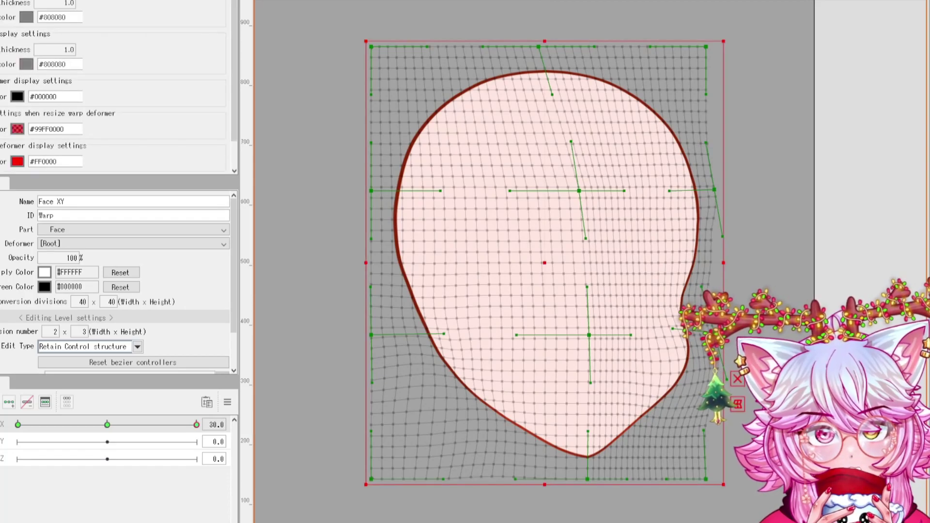
drag(539, 252, 559, 252)
drag(107, 425, 249, 426)
click(273, 424)
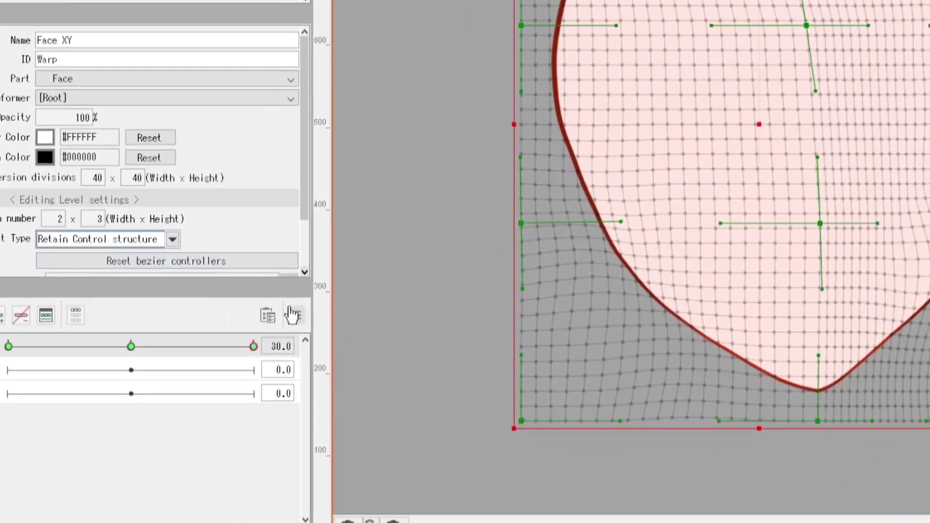
Step: Run Reflect Motion on Face XY at Angle X 30 with Reflect Horizontally and show the pose at -30
click(227, 402)
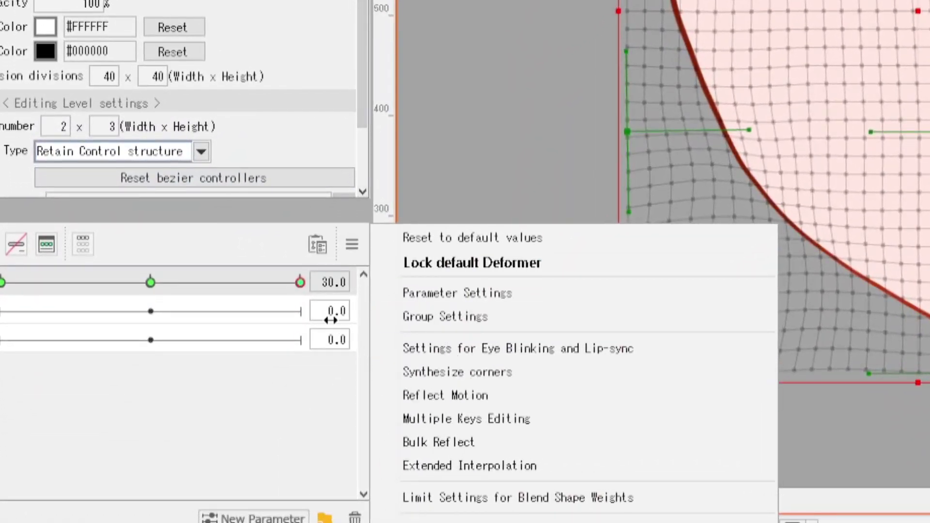
click(279, 287)
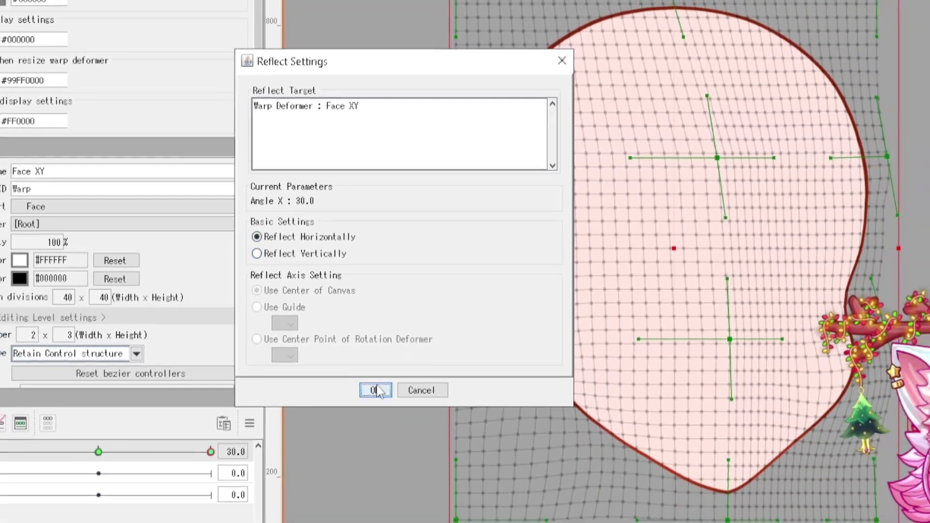
click(376, 391)
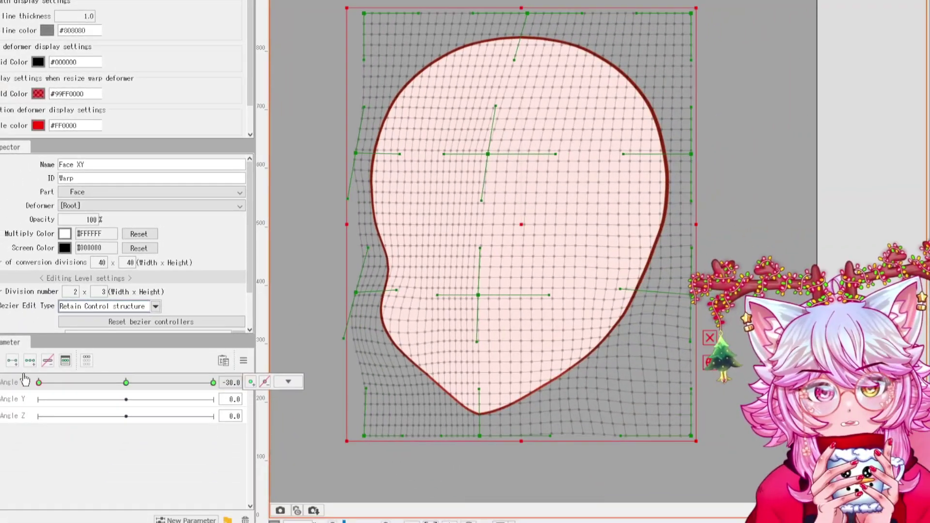
drag(70, 363, 39, 382)
Step: Compare Face XY's neutral shape with its reflected pose by moving Angle X between 0 and -30
click(9, 9)
mouse_move(51, 206)
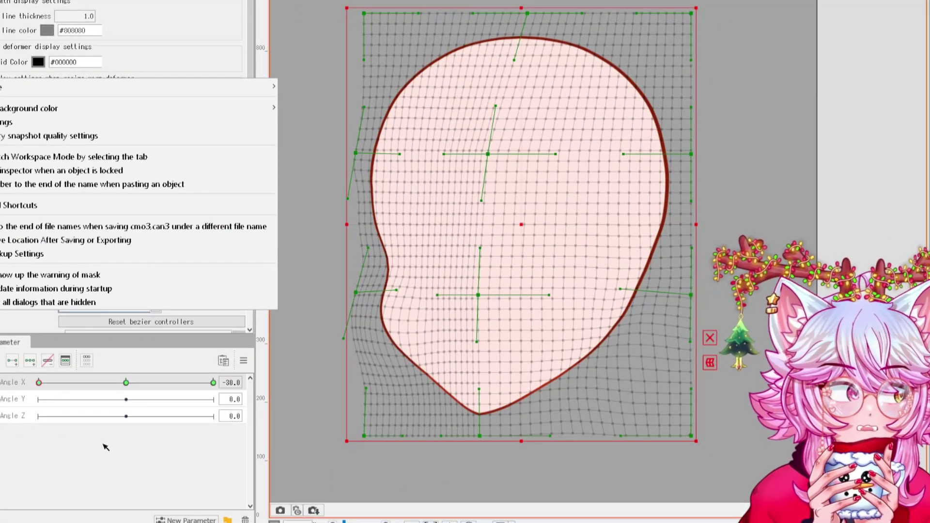
click(124, 383)
click(125, 382)
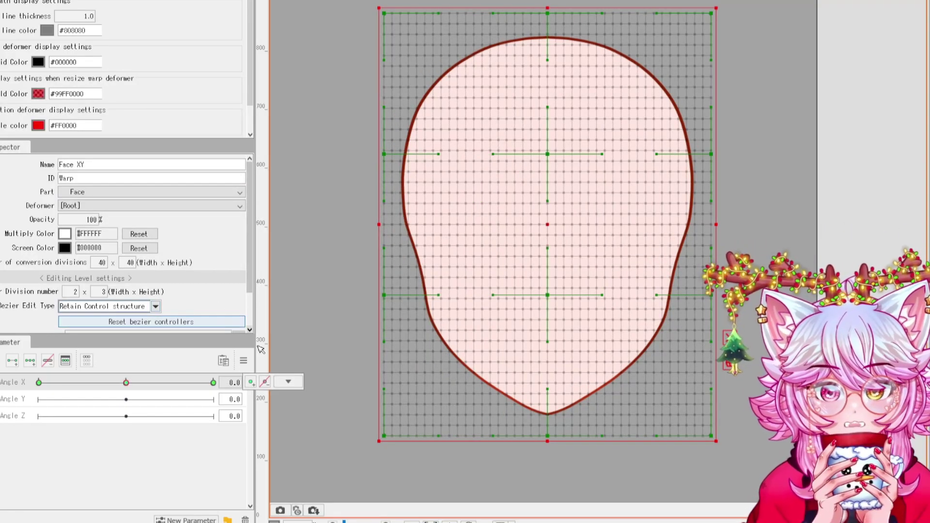
click(243, 361)
click(124, 390)
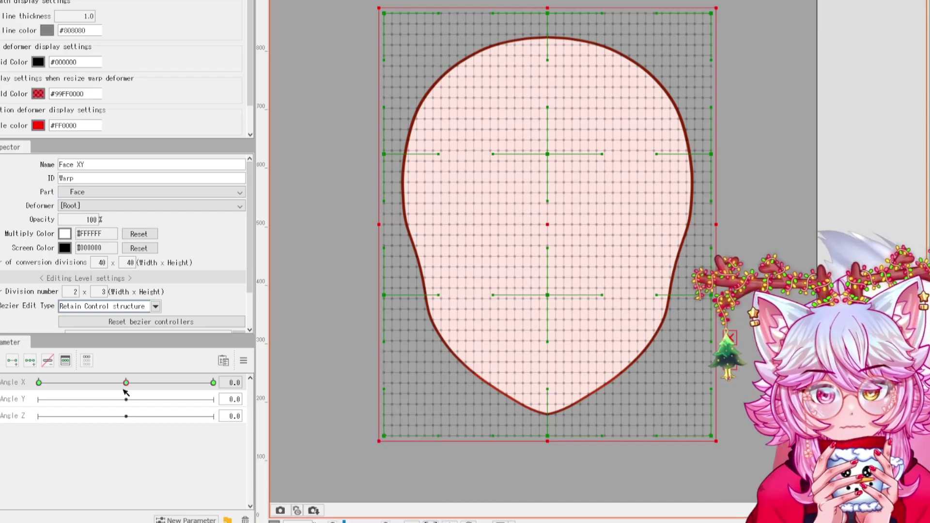
drag(126, 382, 1, 388)
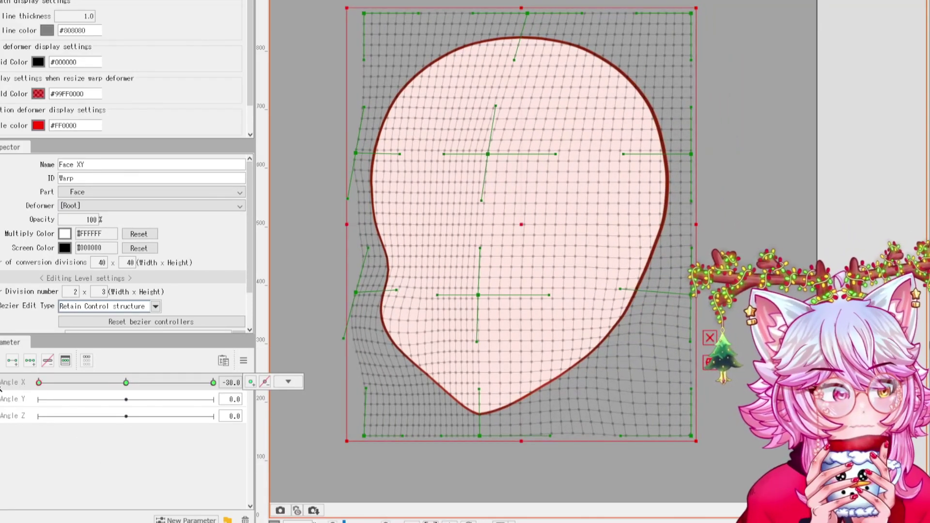
click(289, 382)
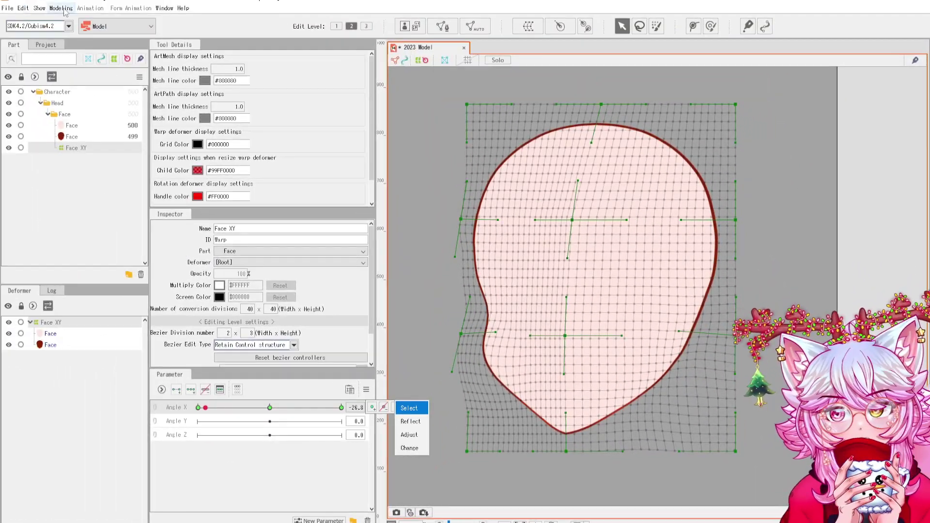
Step: Open Physics/Scene Blending Settings, test the face turn in an enlarged model preview, and close the window
click(61, 9)
click(114, 206)
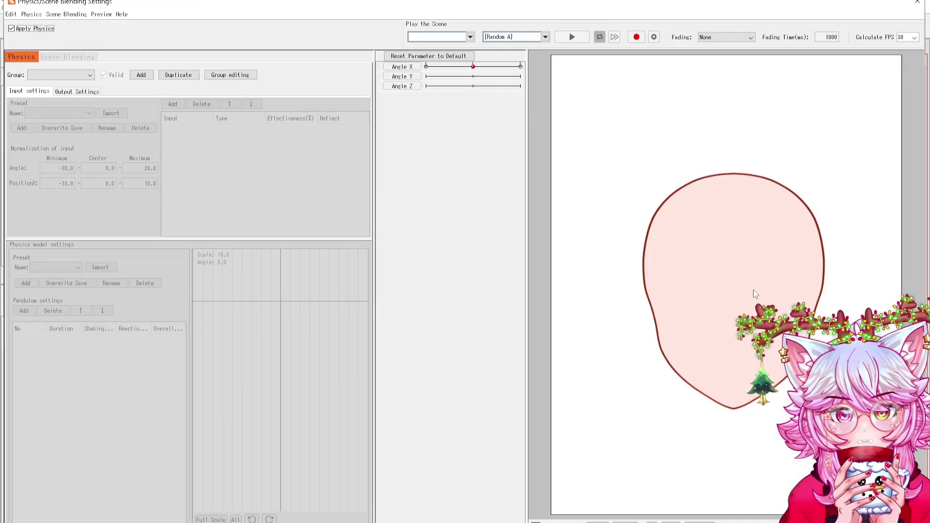
drag(753, 290, 189, 270)
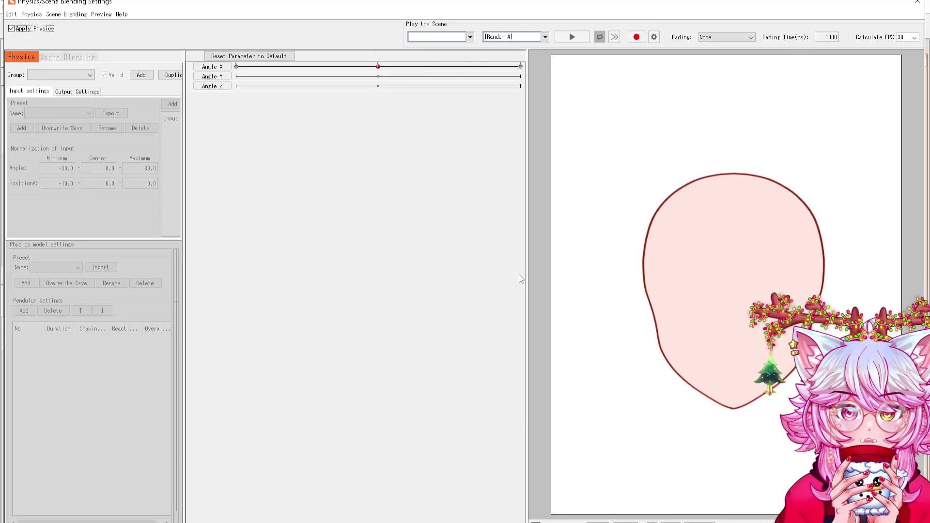
drag(525, 276, 279, 292)
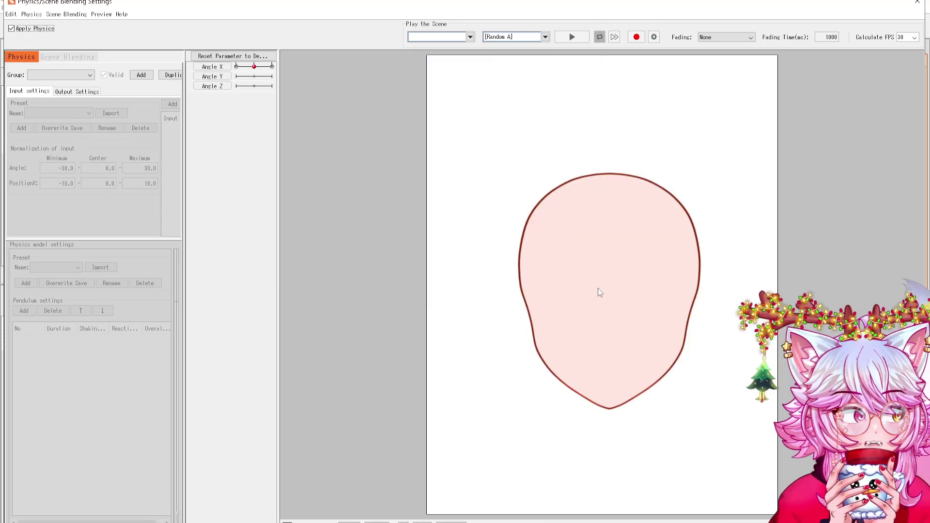
drag(598, 288, 916, 247)
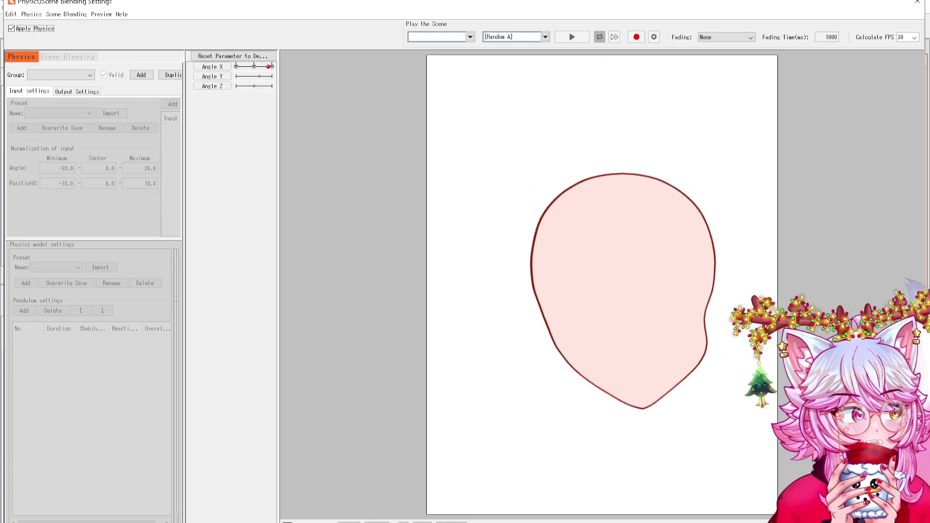
click(919, 8)
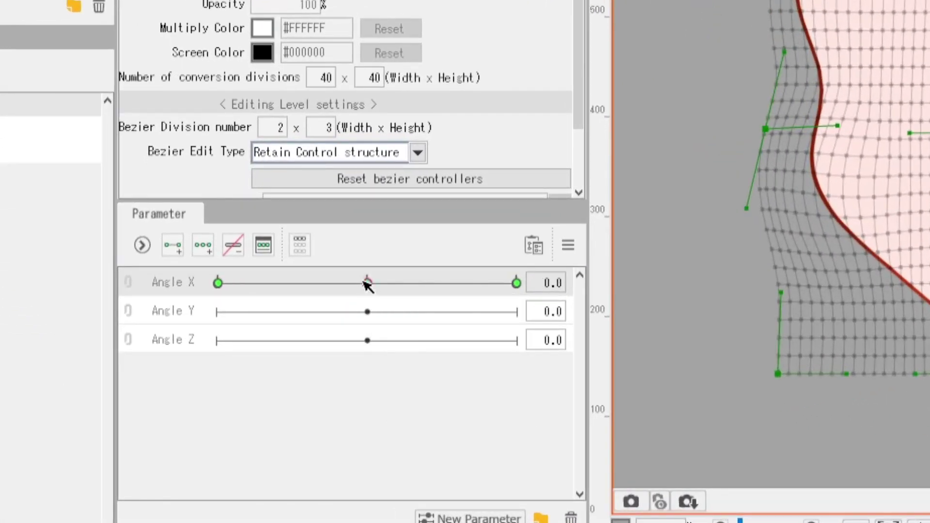
Step: Return Angle X to 0, give Face XY three Angle Y keys, and raise its central column of control points at Angle Y 30
click(367, 283)
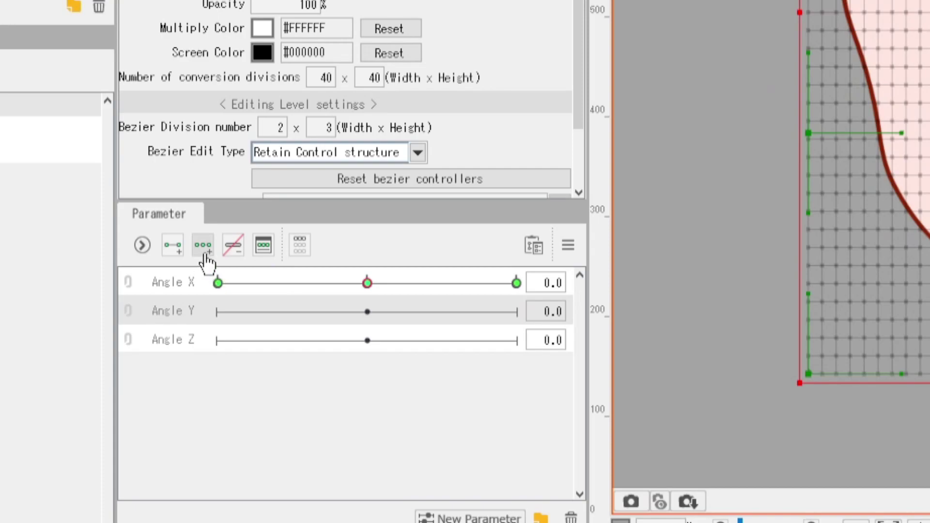
drag(367, 312, 506, 317)
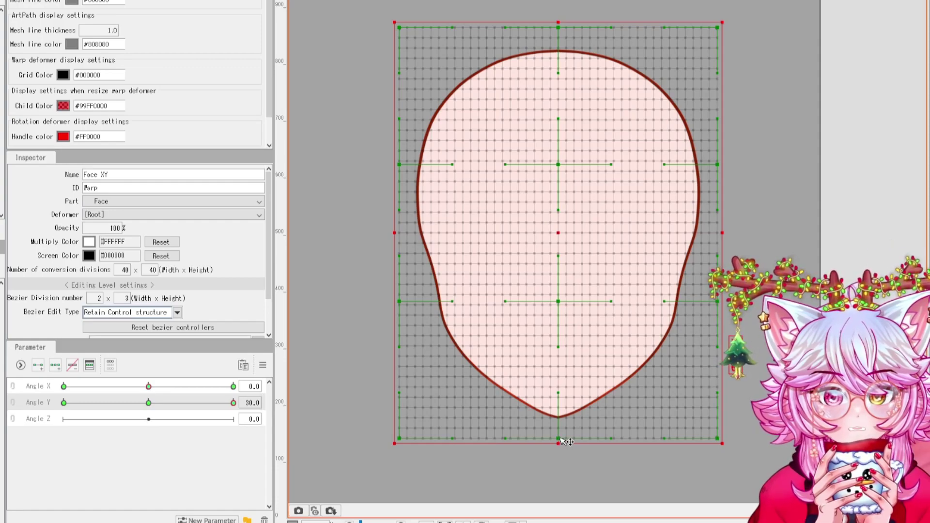
drag(559, 440, 558, 420)
drag(558, 303, 558, 269)
drag(558, 164, 560, 148)
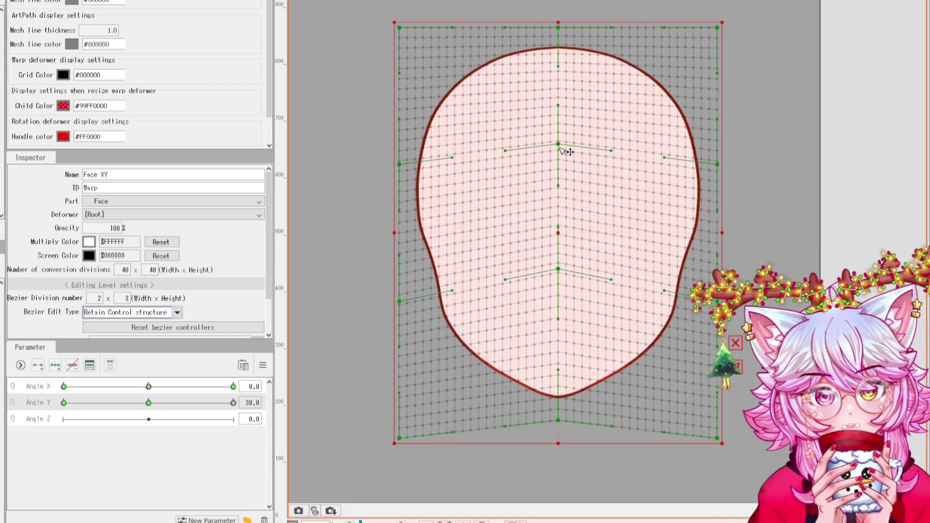
Step: Preview Angle Y between 0 and 30, then raise Face XY's bottom and lower central control points slightly more at 30
drag(149, 403, 282, 408)
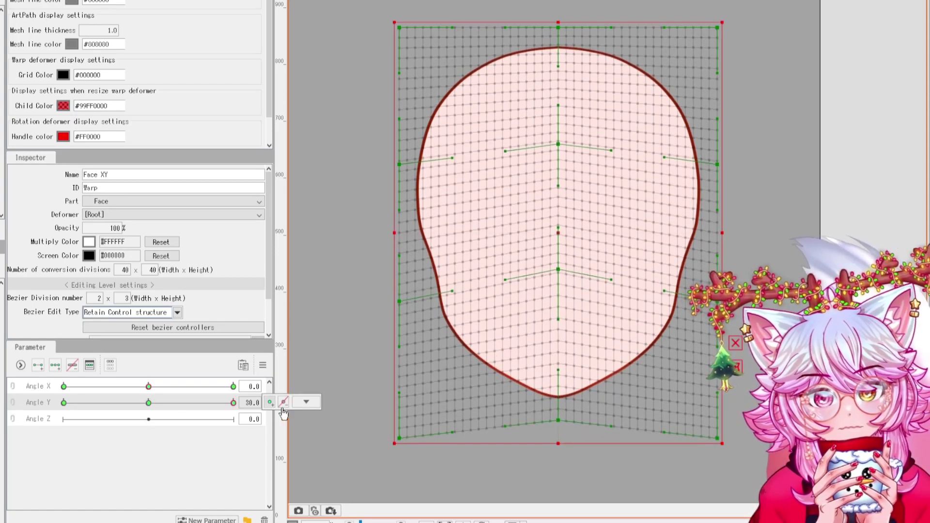
drag(165, 403, 285, 405)
drag(558, 420, 559, 417)
drag(561, 284, 563, 268)
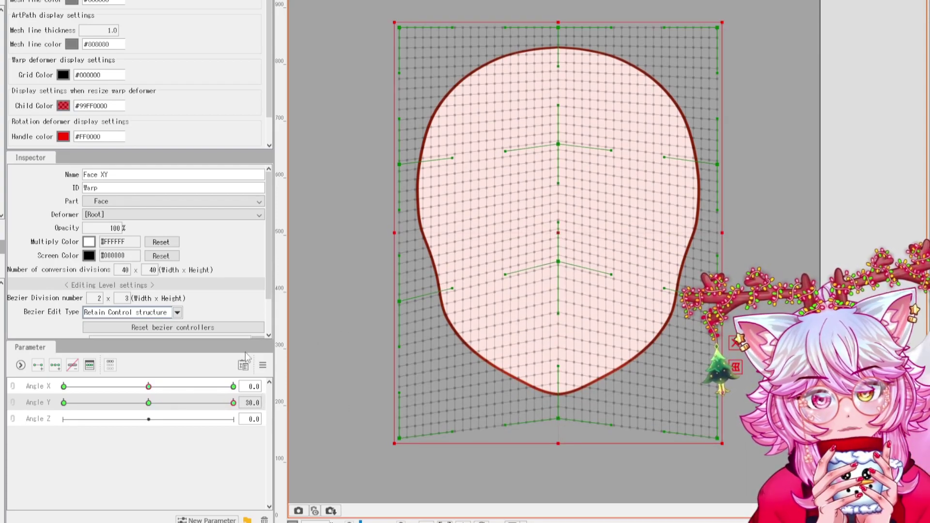
Step: Apply a temporary Perspective deformation to Face XY at Angle Y 30, widening its lower edge and narrowing its upper edge
click(306, 401)
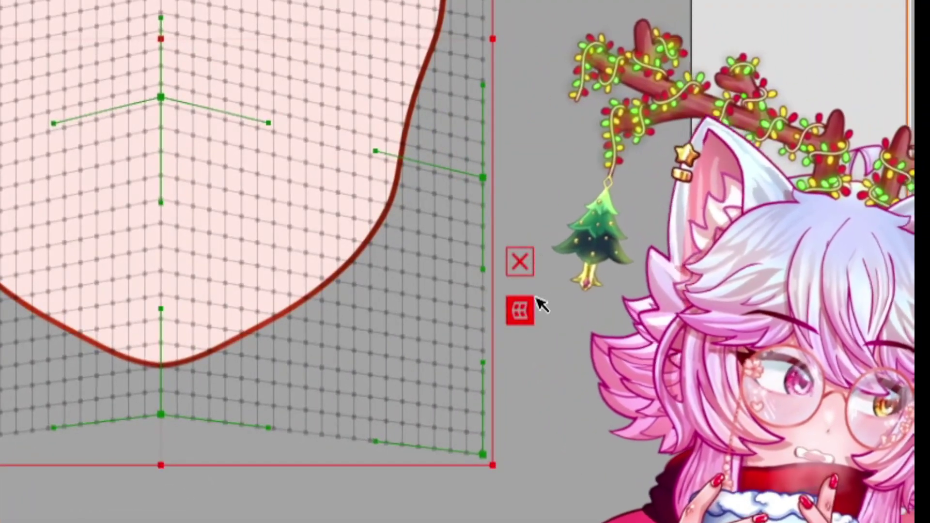
click(528, 313)
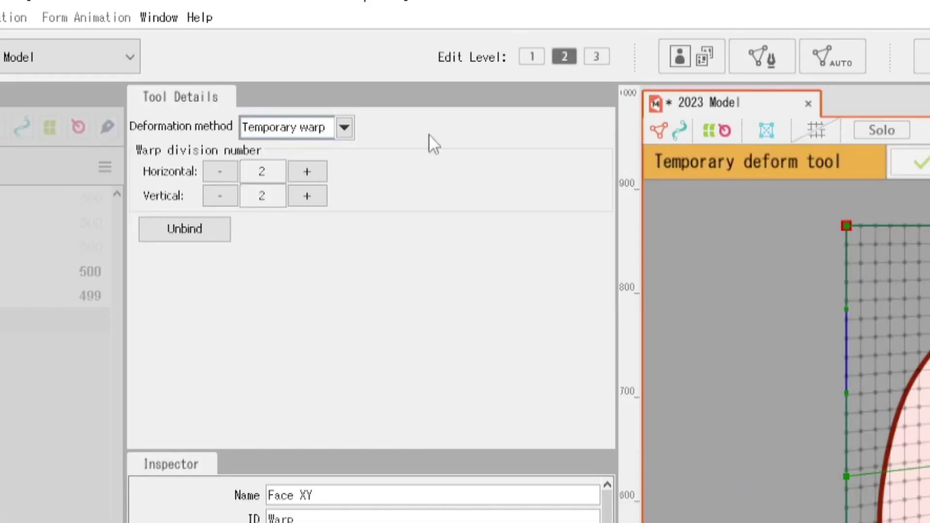
click(281, 126)
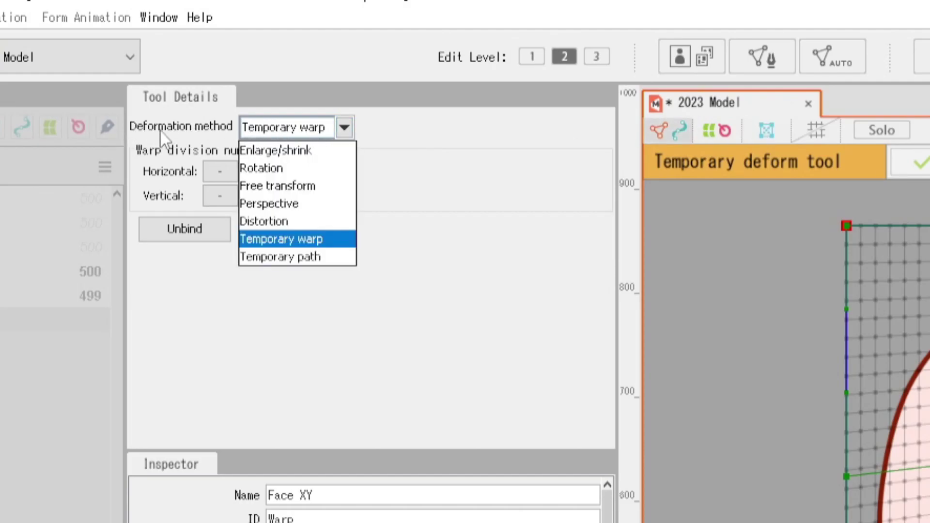
click(269, 204)
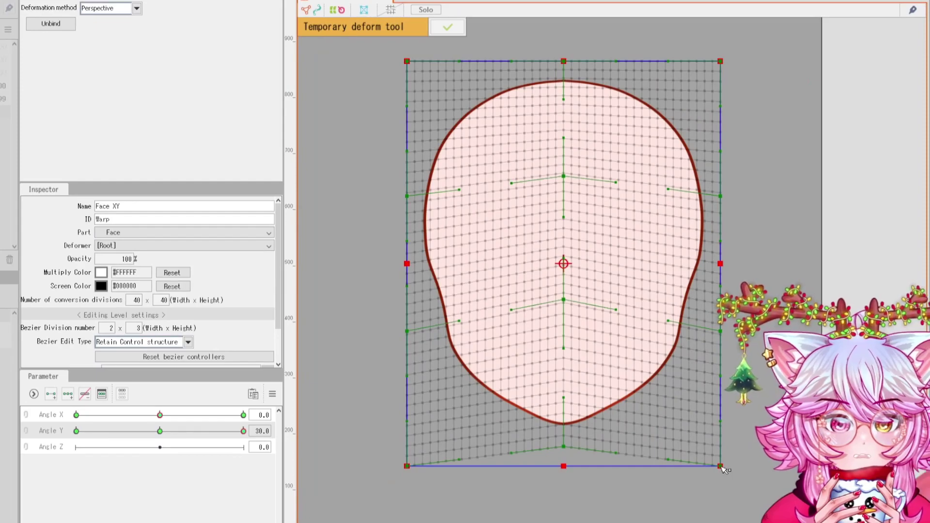
drag(722, 465, 738, 466)
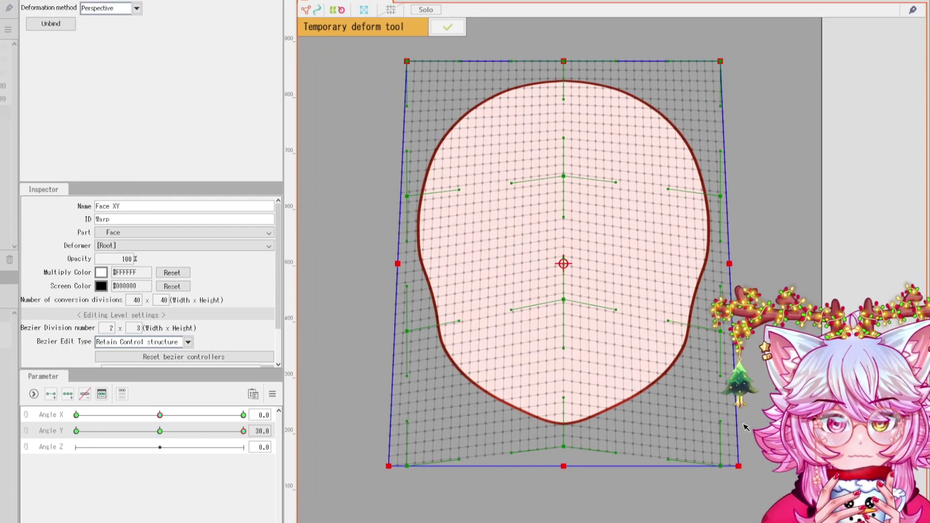
drag(721, 63, 701, 65)
click(451, 27)
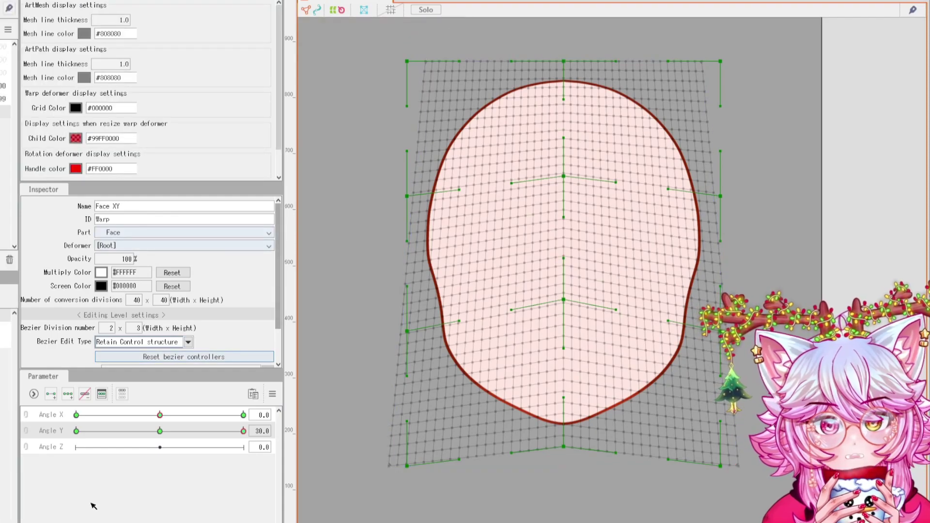
Step: Lower the top of the head with the deform brush at 1122.3 px and preview Angle Y between 0 and 30
drag(159, 431, 286, 432)
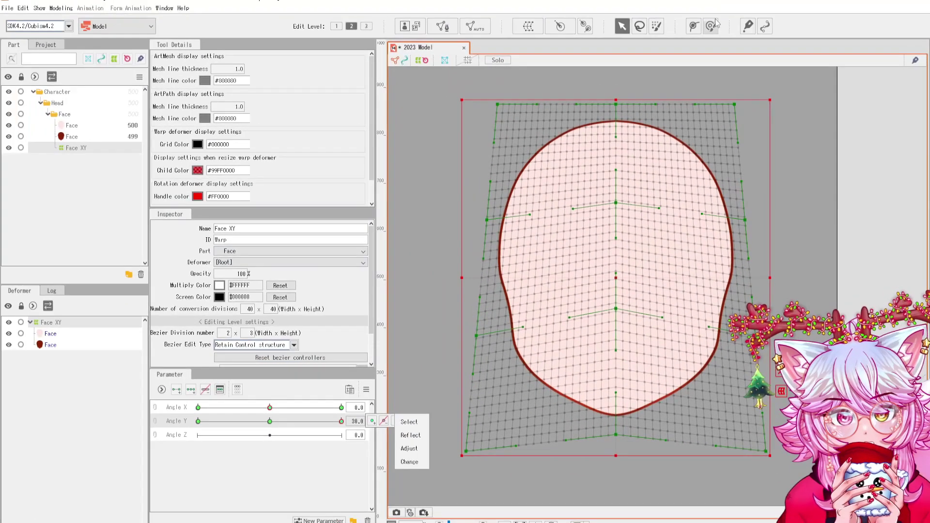
click(710, 26)
click(711, 26)
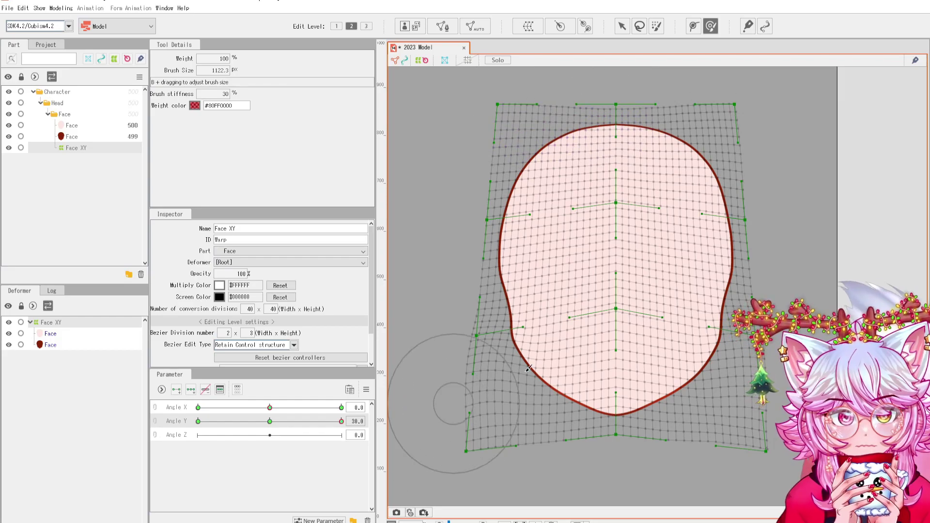
drag(278, 423, 387, 416)
Step: Run Reflect Motion on Face XY at Angle Y 30 with Reflect Vertically and preview the movement
click(402, 420)
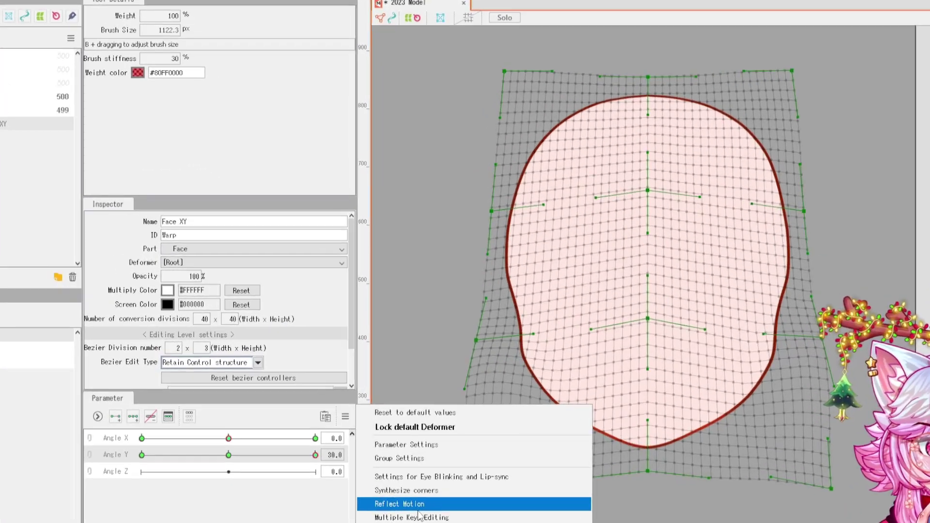
click(436, 473)
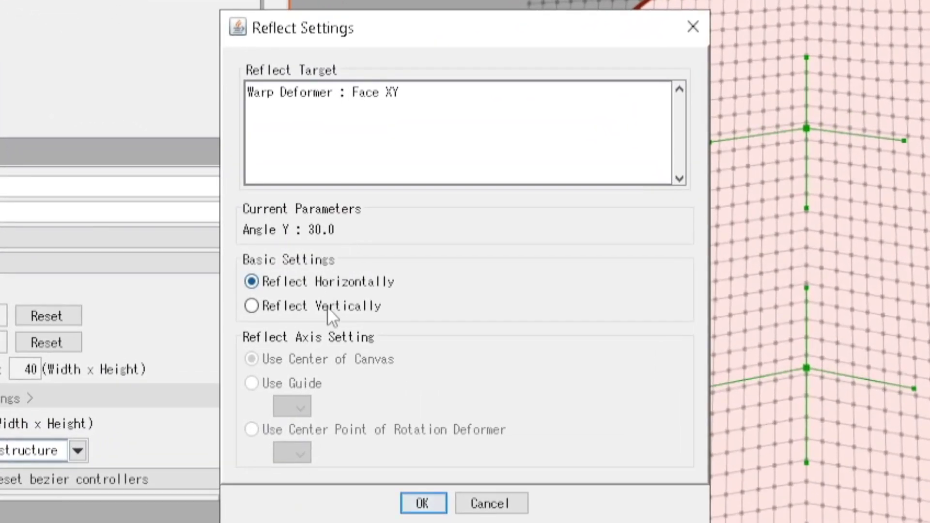
click(332, 303)
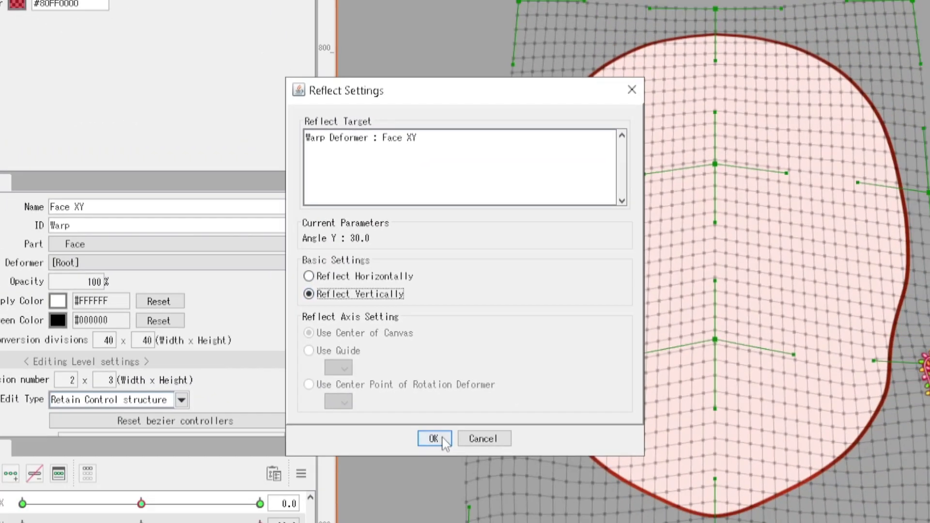
click(424, 503)
drag(328, 430, 371, 424)
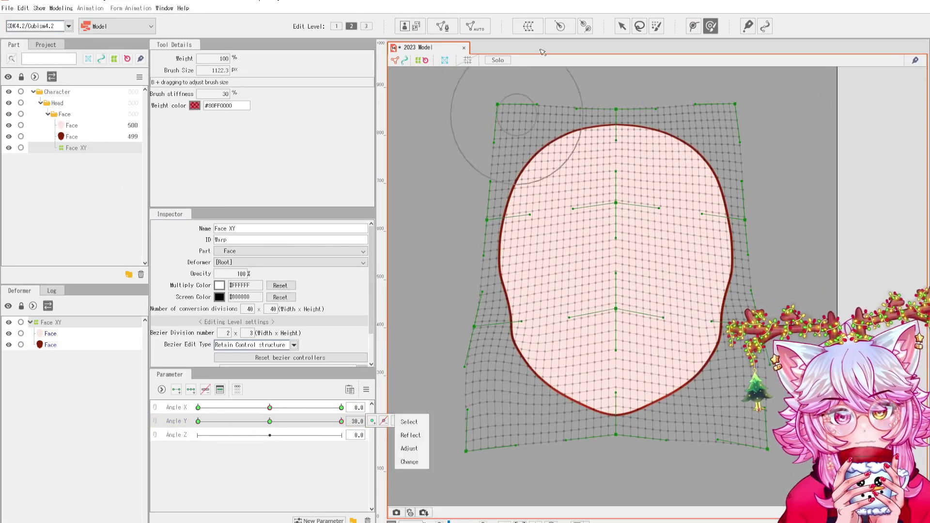
Step: Shift the whole Face XY deformer slightly up at Angle Y 30, rerun Reflect Motion with Reflect Vertically, and show -30
click(621, 27)
click(270, 421)
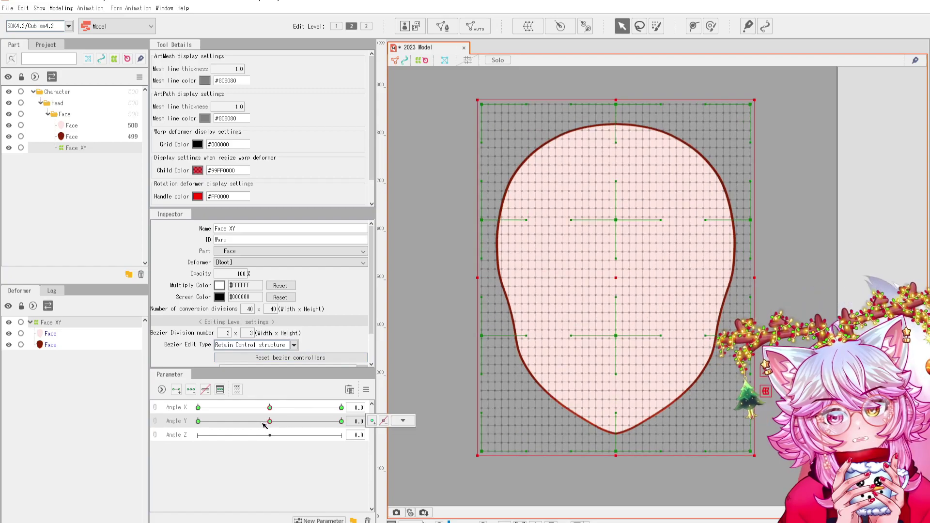
drag(269, 421, 369, 418)
click(403, 420)
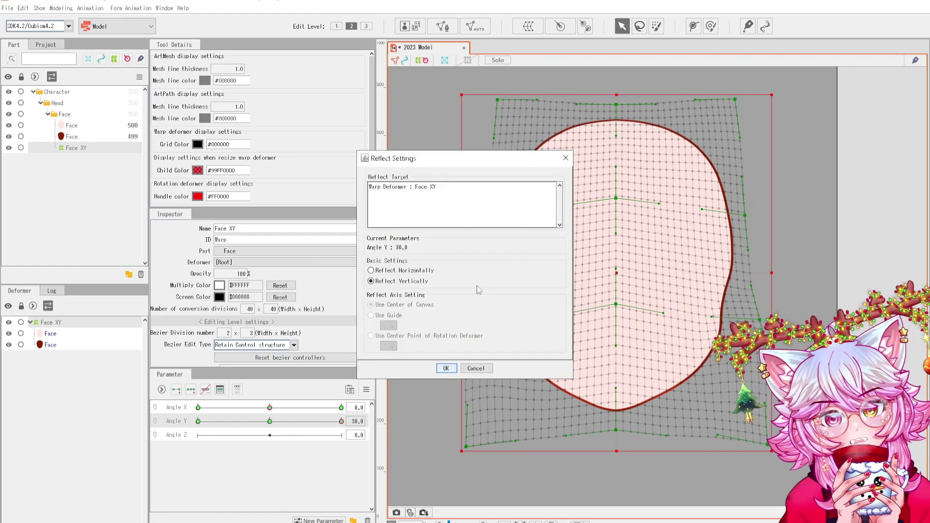
click(446, 368)
drag(303, 419, 85, 407)
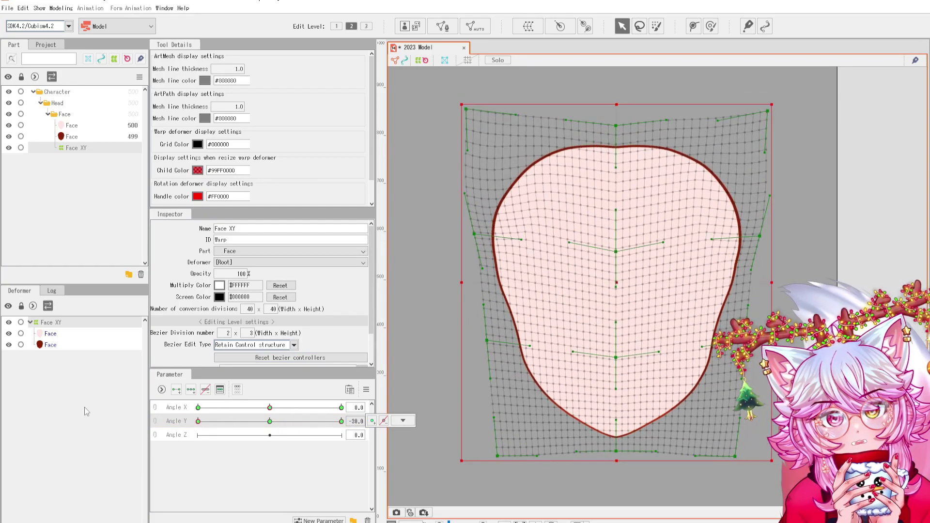
Step: Smooth the dent in the top of the head outline at Angle Y -30 with a progressively smaller deform brush
scroll(633, 113, up, 3)
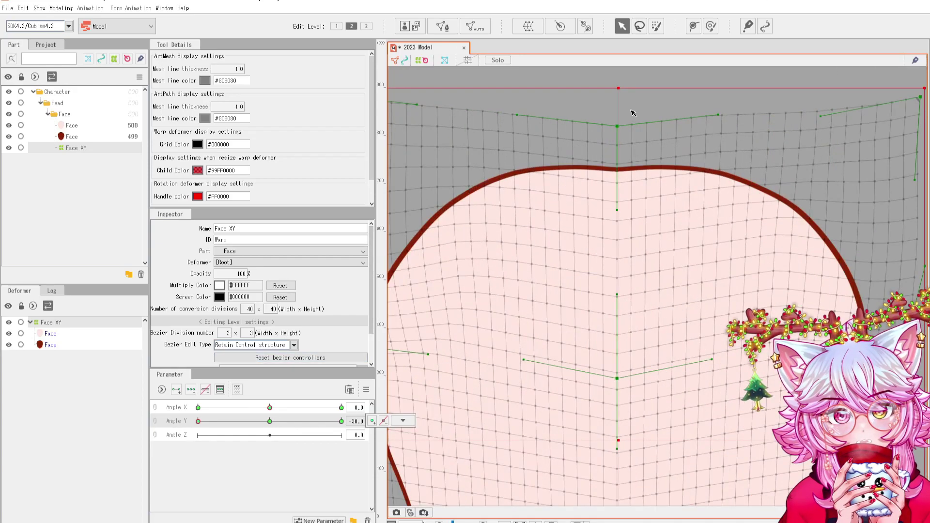
click(711, 26)
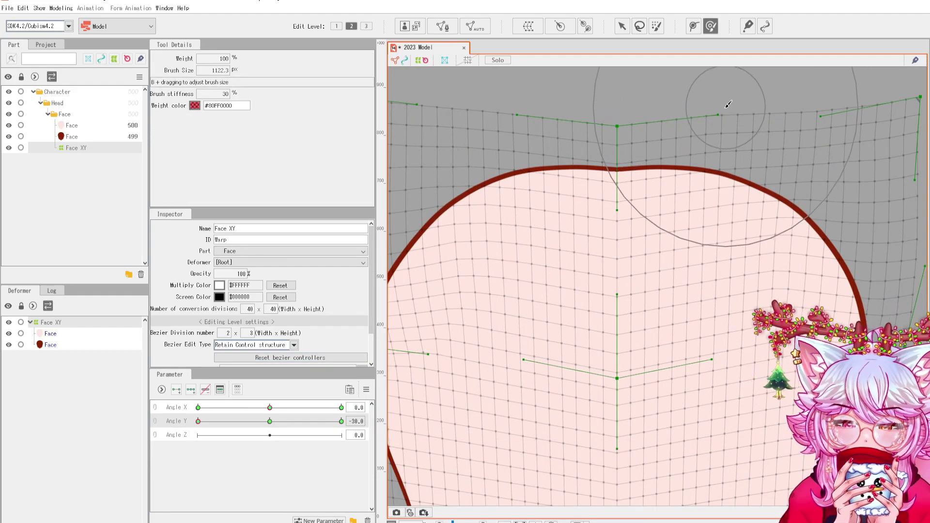
drag(672, 112, 629, 119)
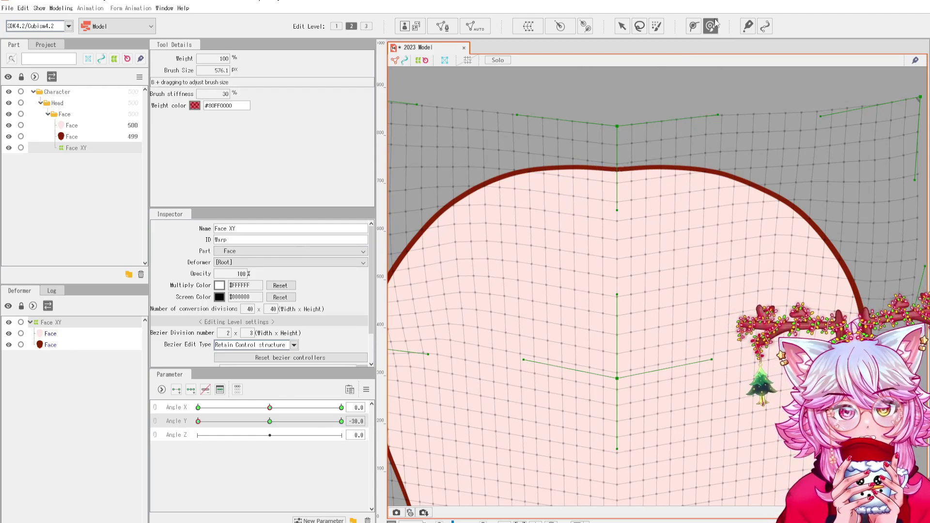
drag(621, 124, 622, 114)
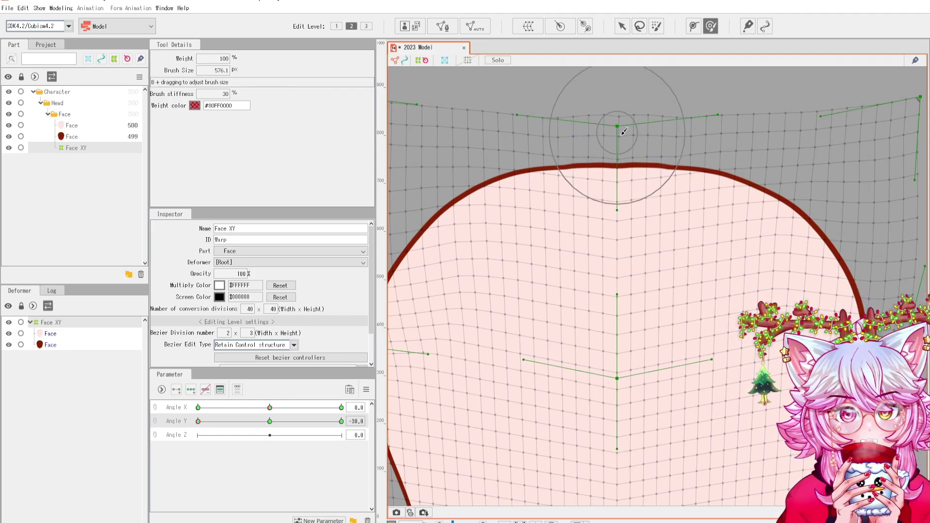
drag(635, 146, 629, 141)
drag(623, 228, 573, 208)
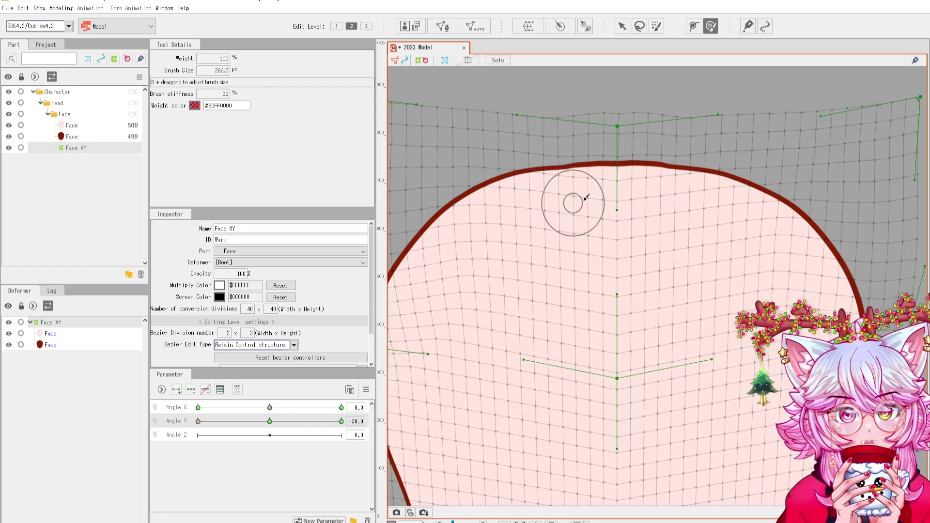
drag(627, 199, 567, 186)
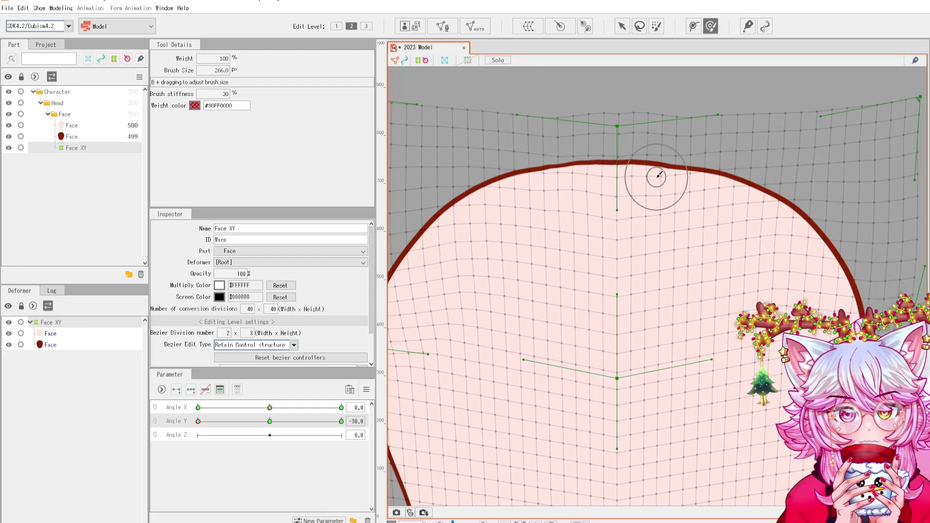
mouse_move(656, 178)
mouse_down()
mouse_move(672, 181)
mouse_move(680, 92)
mouse_up()
scroll(681, 172, down, 2)
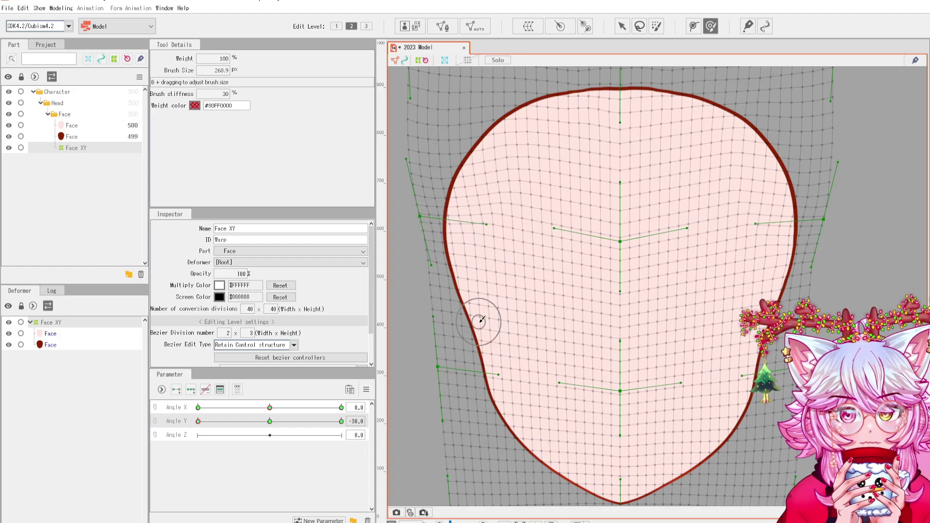
key(ctrl+z)
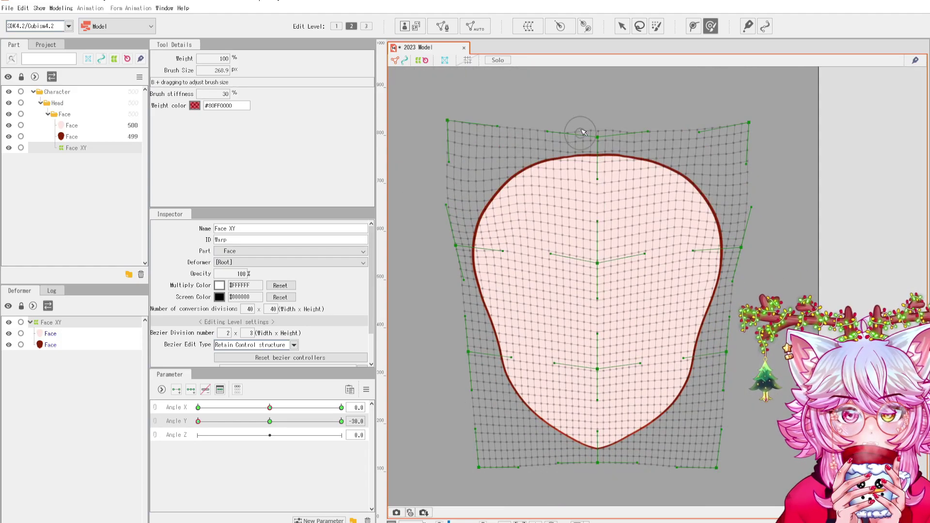
key(ctrl+y)
Step: Combine Angle X and Angle Y into one parameter grid and show the corner pose with both at 30
key(v)
click(156, 408)
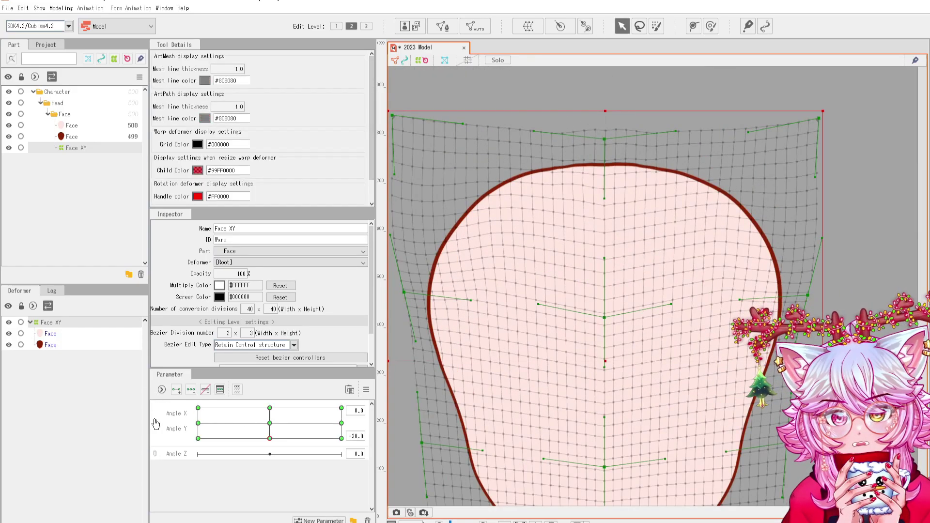
click(156, 424)
click(156, 408)
drag(254, 430, 389, 387)
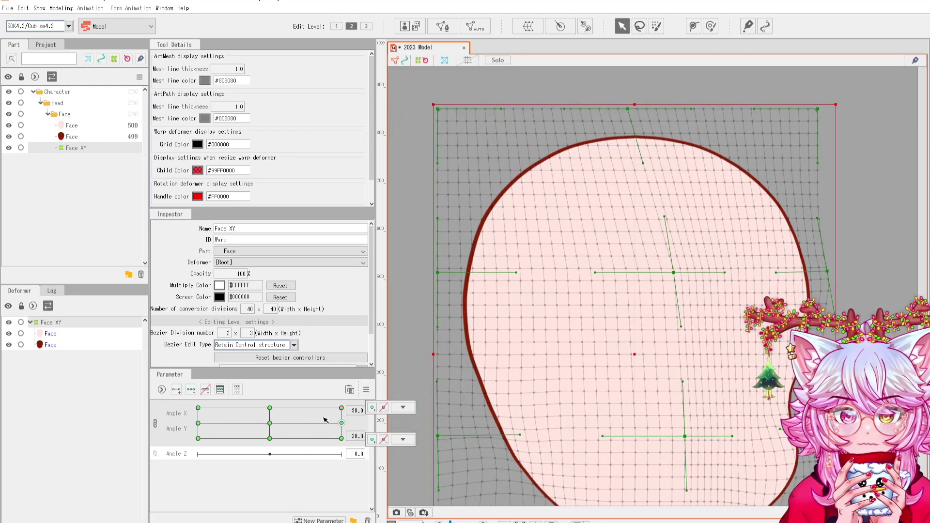
scroll(393, 388, down, 2)
drag(557, 332, 552, 258)
drag(270, 408, 388, 394)
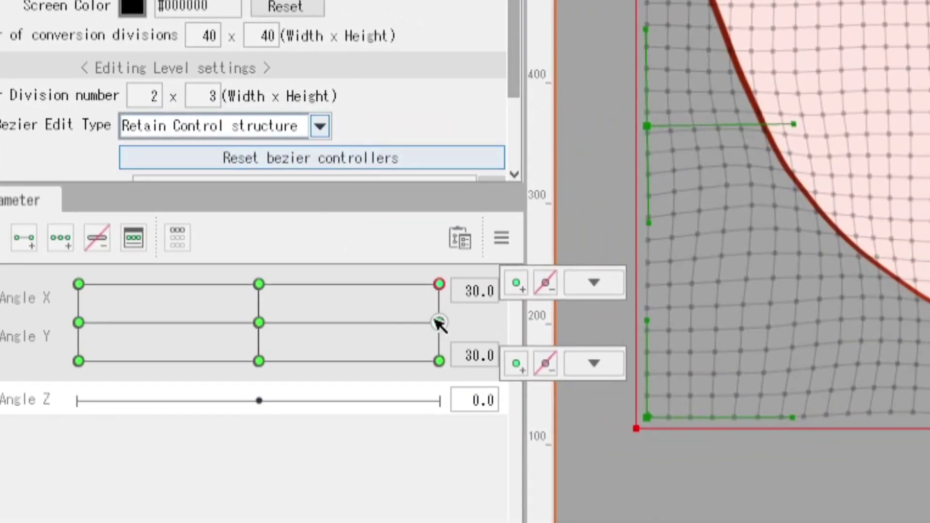
Step: Synthesize all four corners of Angle X and Angle Y for the selected object, referencing the default value
click(477, 331)
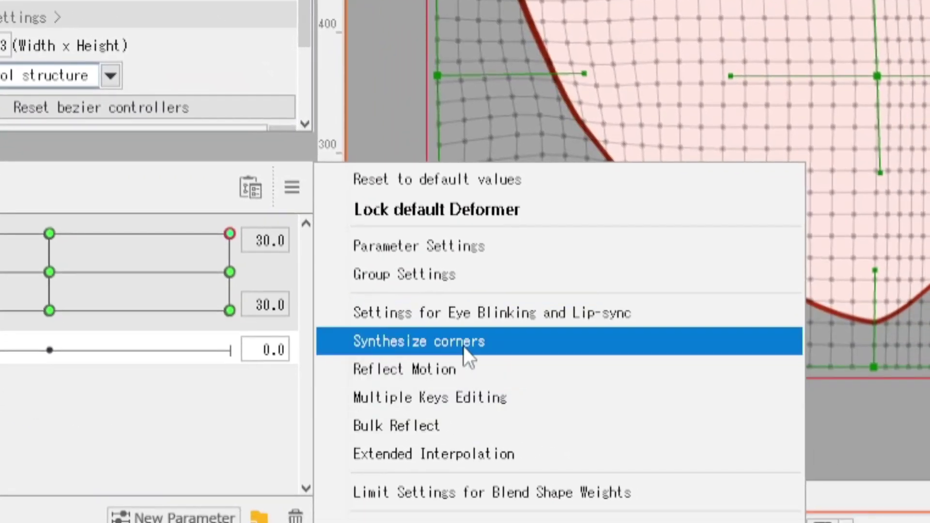
click(514, 352)
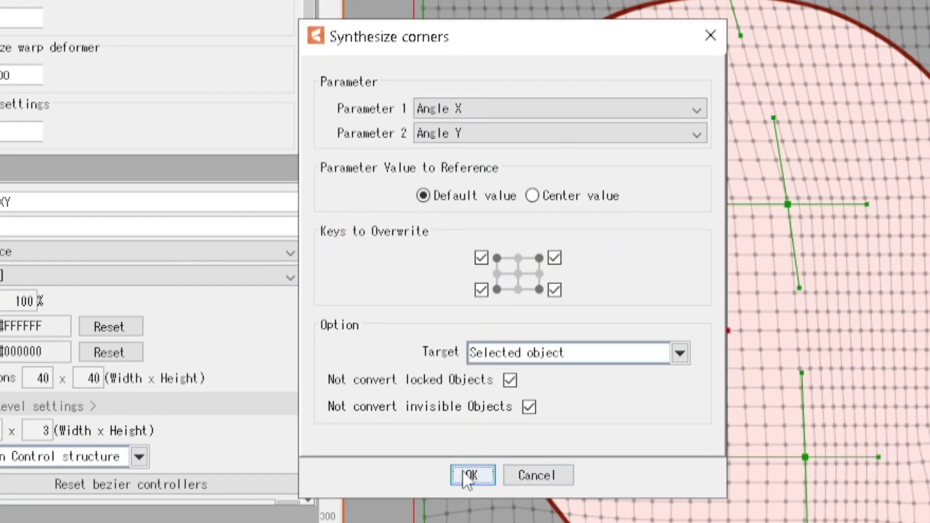
click(467, 476)
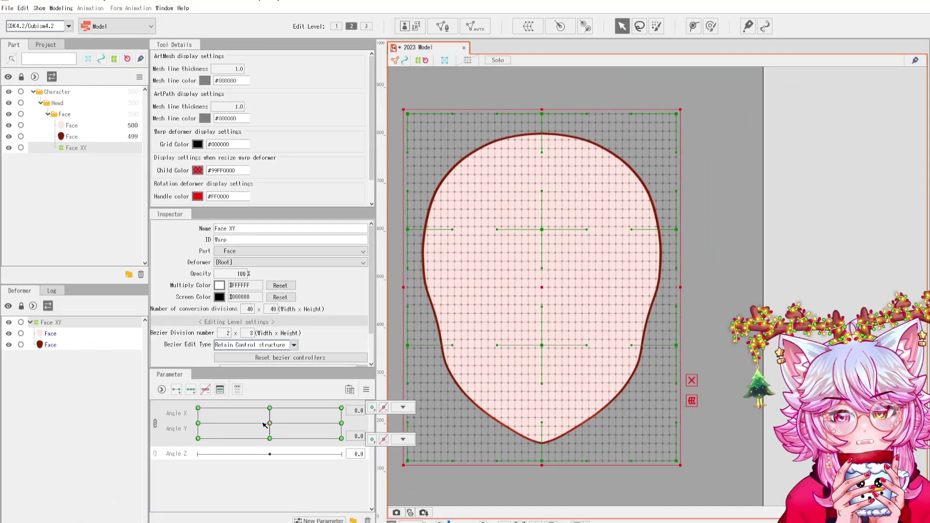
Step: Preview the combined head turns in the grid and the physics settings window, and return Angle X and Angle Y to 0
drag(262, 420, 251, 465)
click(55, 10)
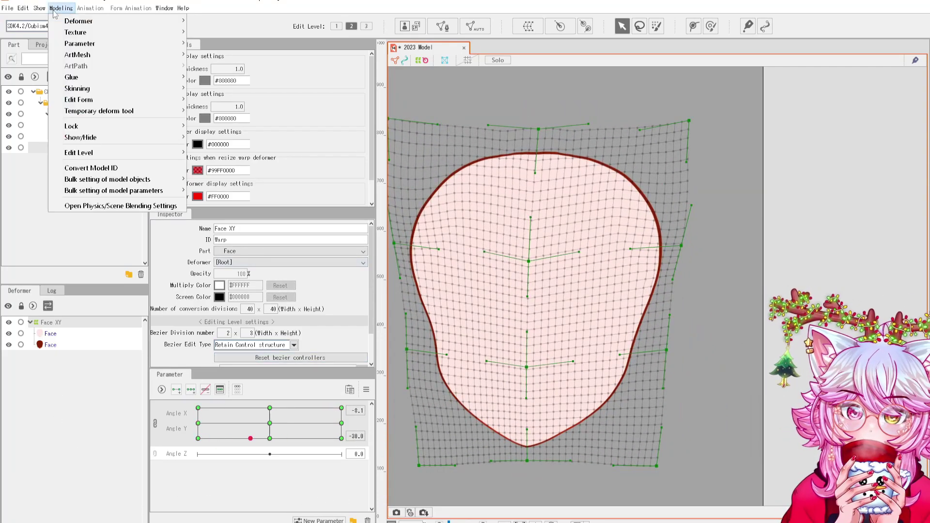
click(121, 206)
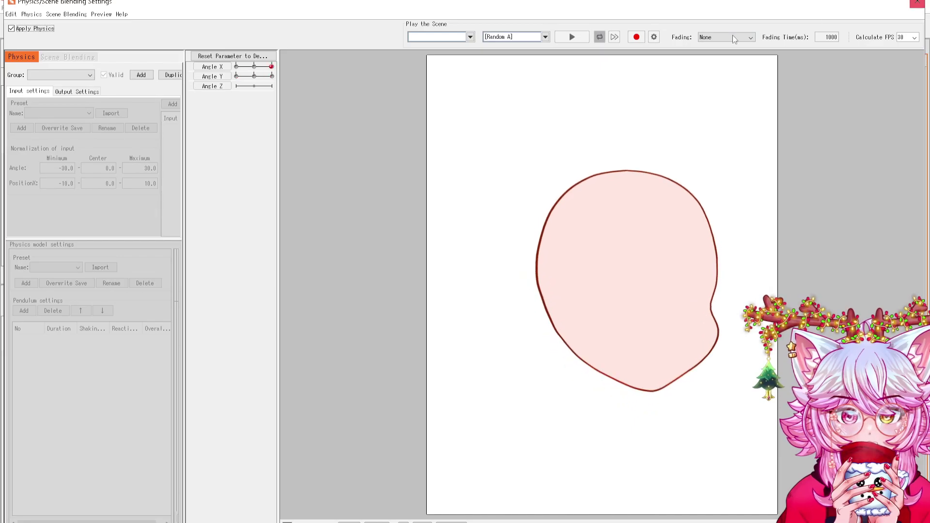
click(917, 2)
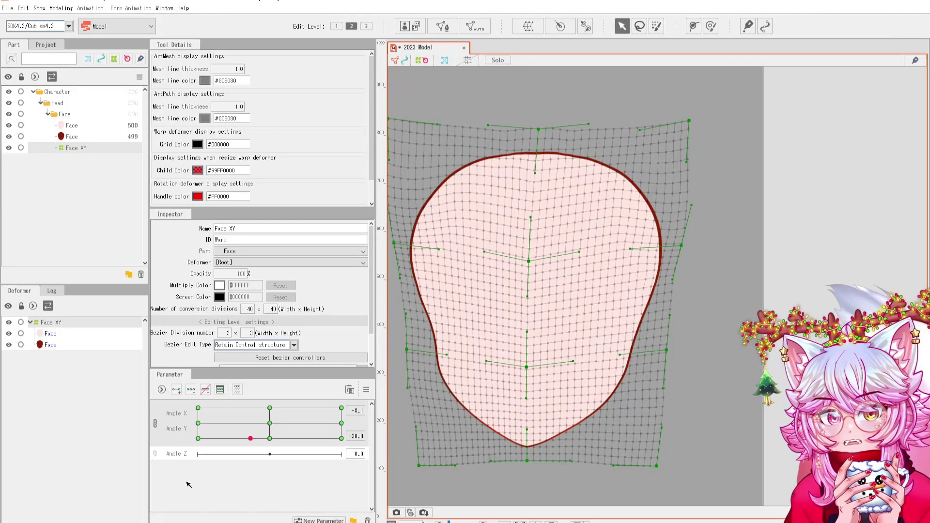
click(274, 425)
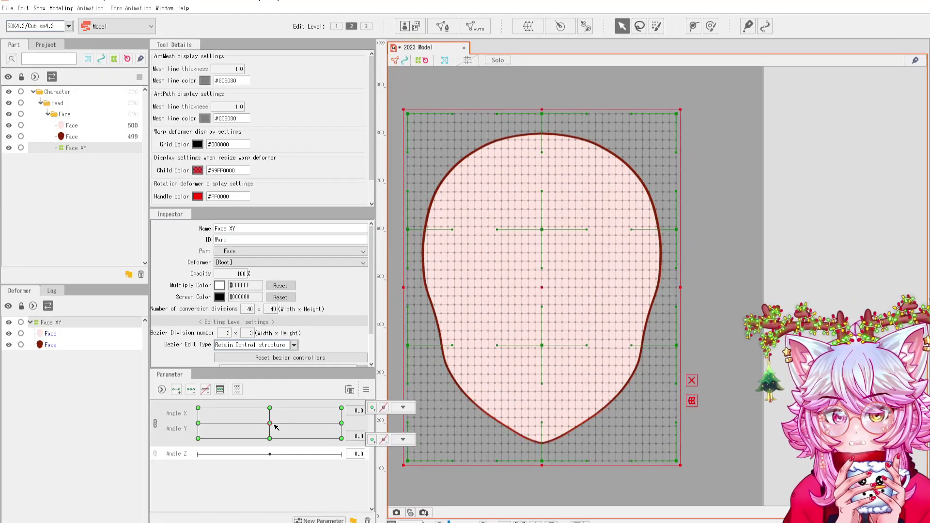
Step: Create a rotation deformer named Face Z in the Face part as the parent of the Face XY deformer
click(30, 323)
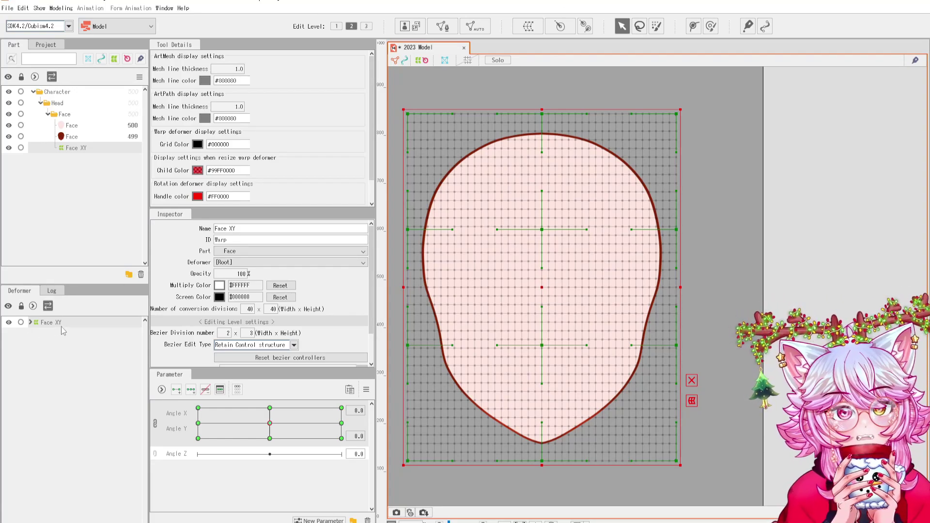
click(570, 32)
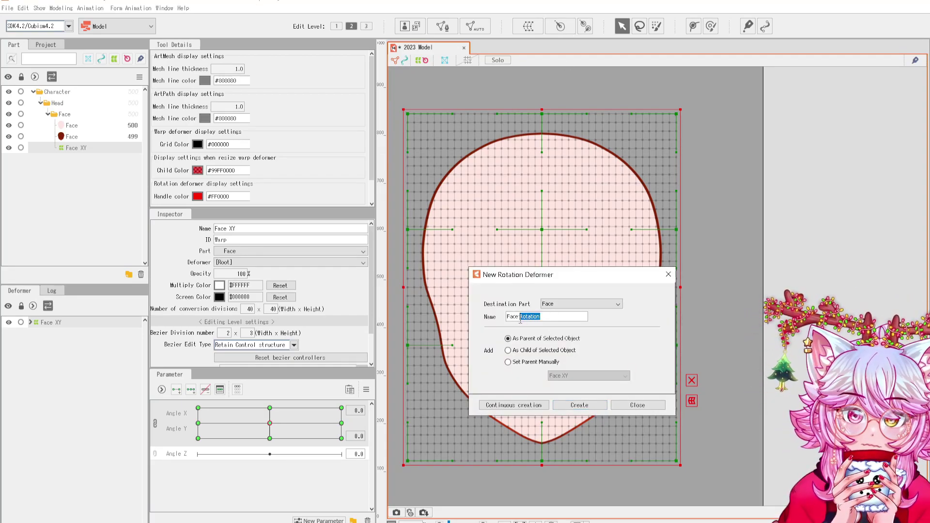
click(579, 404)
Step: Move the Face Z pivot down to the tip of the chin, undoing the test rotations made around each pivot position
mouse_move(544, 290)
mouse_down()
mouse_move(658, 342)
mouse_move(816, 186)
mouse_move(736, 197)
mouse_move(549, 291)
mouse_up()
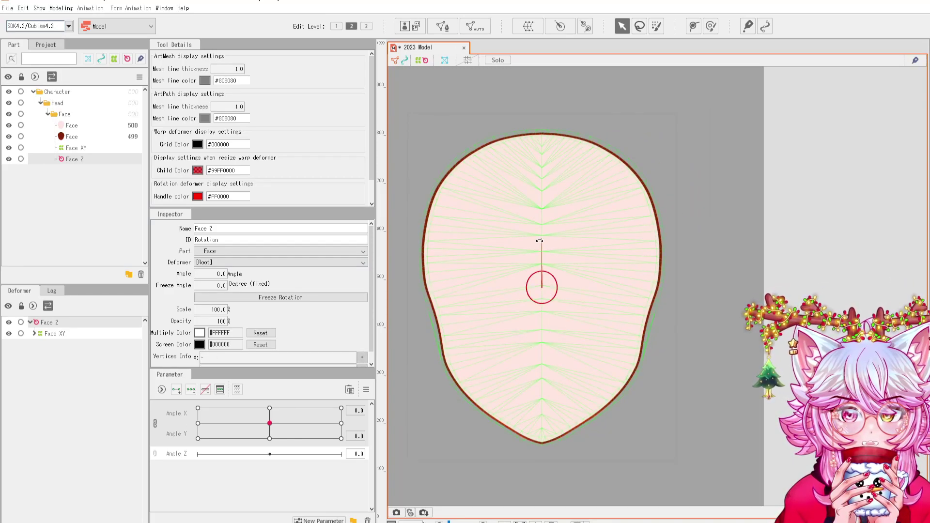
drag(540, 240, 486, 311)
key(ctrl+z)
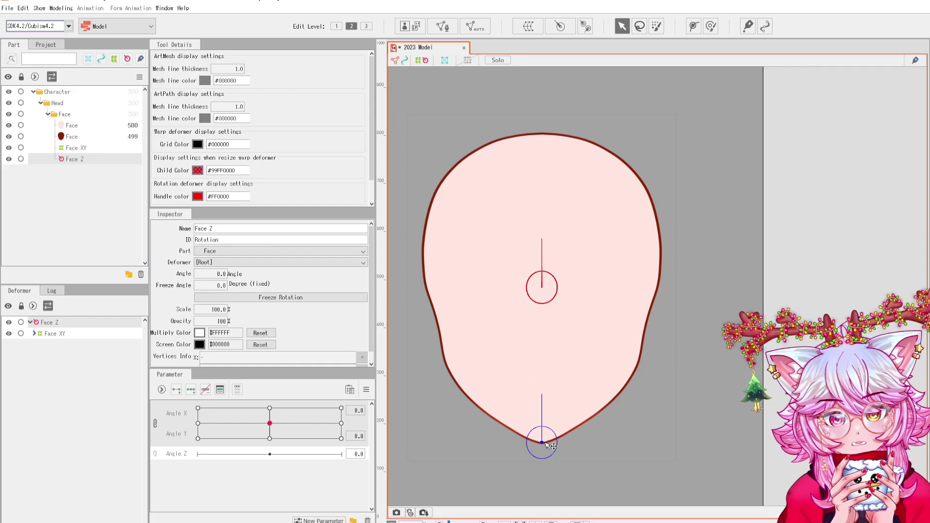
drag(547, 404, 527, 415)
key(ctrl+z)
Step: With three keys on Angle Z, tilt Face Z by about 21.5° at 30 and reflect the motion using Reflect Vertically
click(178, 454)
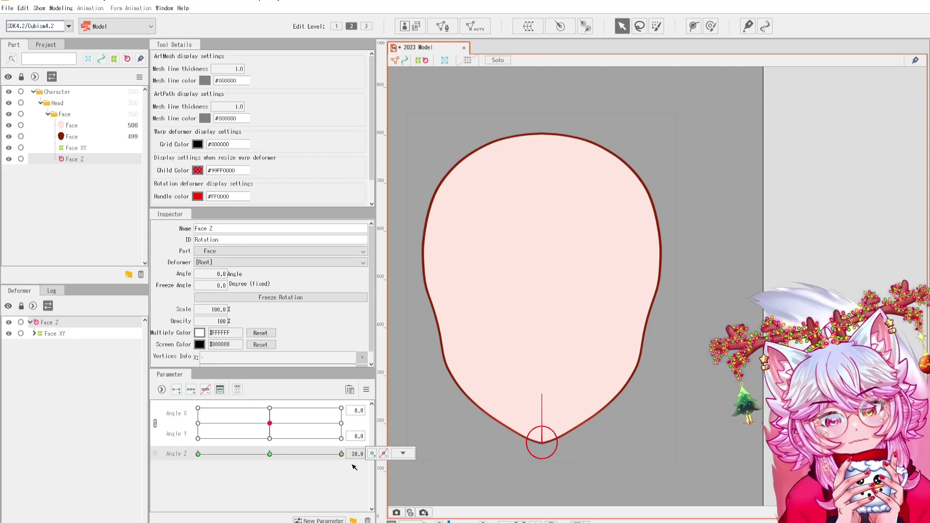
drag(331, 455, 342, 454)
drag(543, 394, 559, 399)
key(ctrl+m)
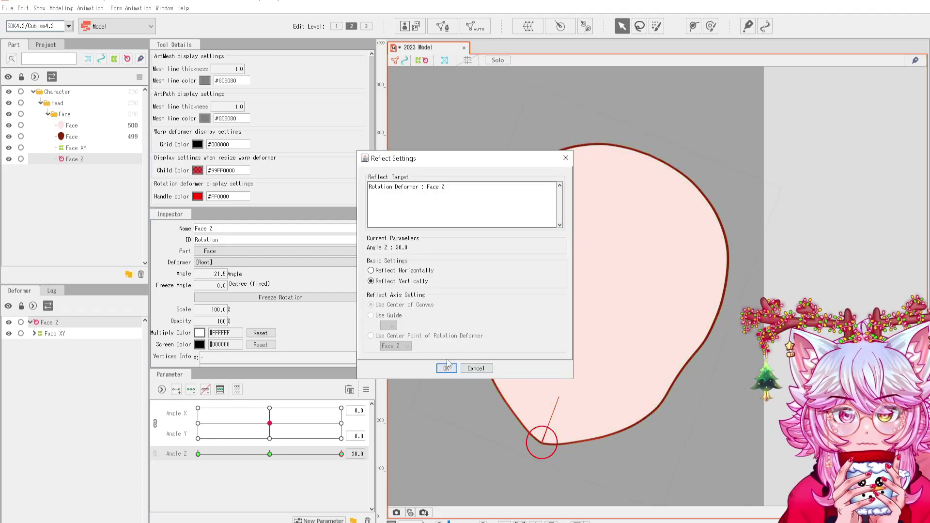
click(446, 368)
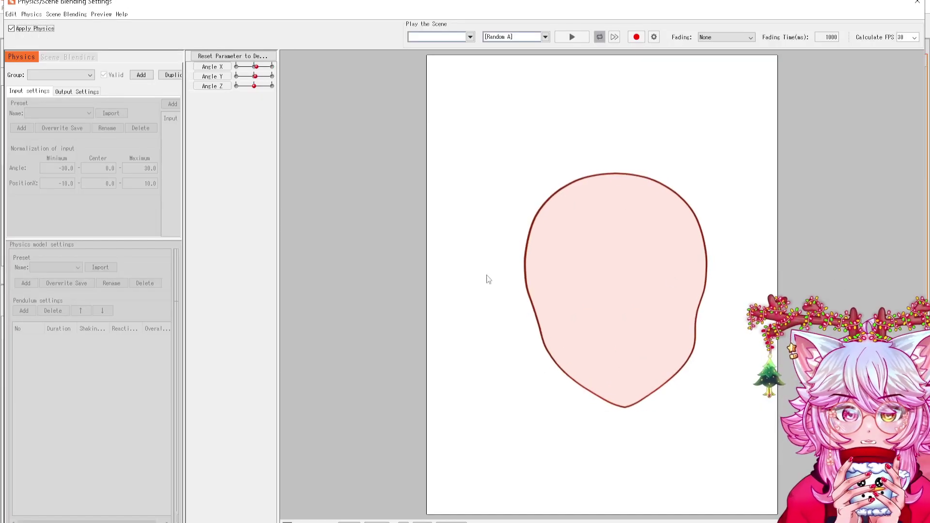
Step: Preview the head following the pointer in the physics settings window to examine its turns and tilt
drag(487, 275, 644, 516)
drag(726, 218, 549, 317)
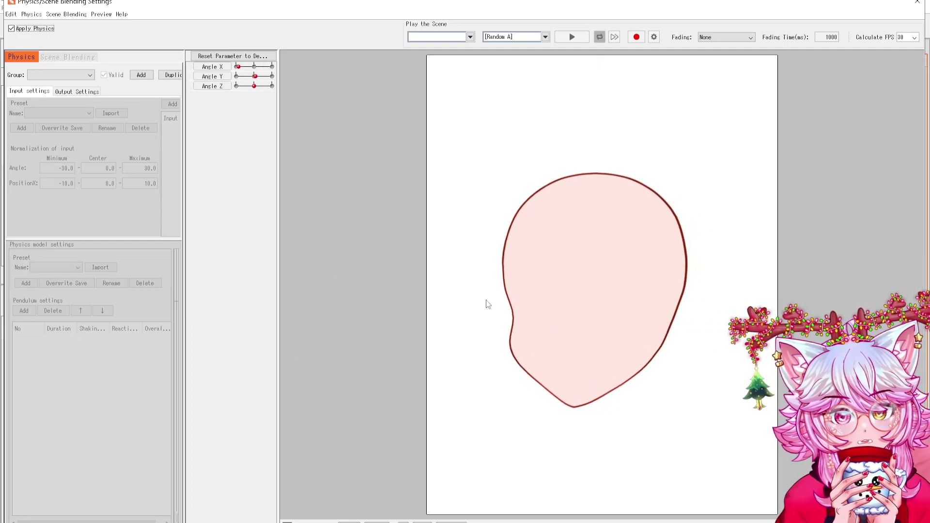